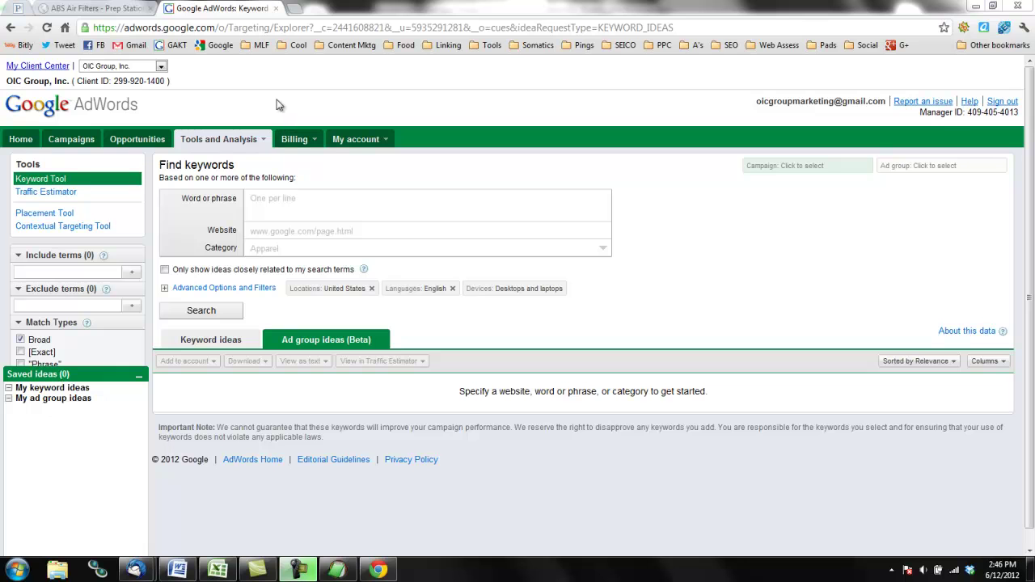
Copy the product headline, from Prep Stations to Paint Booth Lighting, from the ABS Air Filters page into the EditPad Pro notes above the dashes.
click(137, 12)
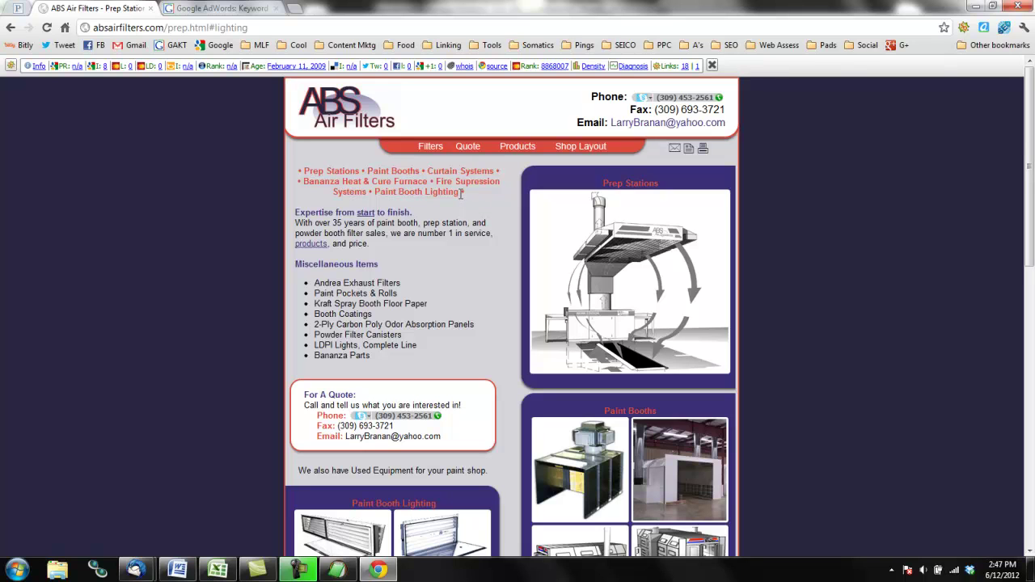
drag(460, 194, 301, 168)
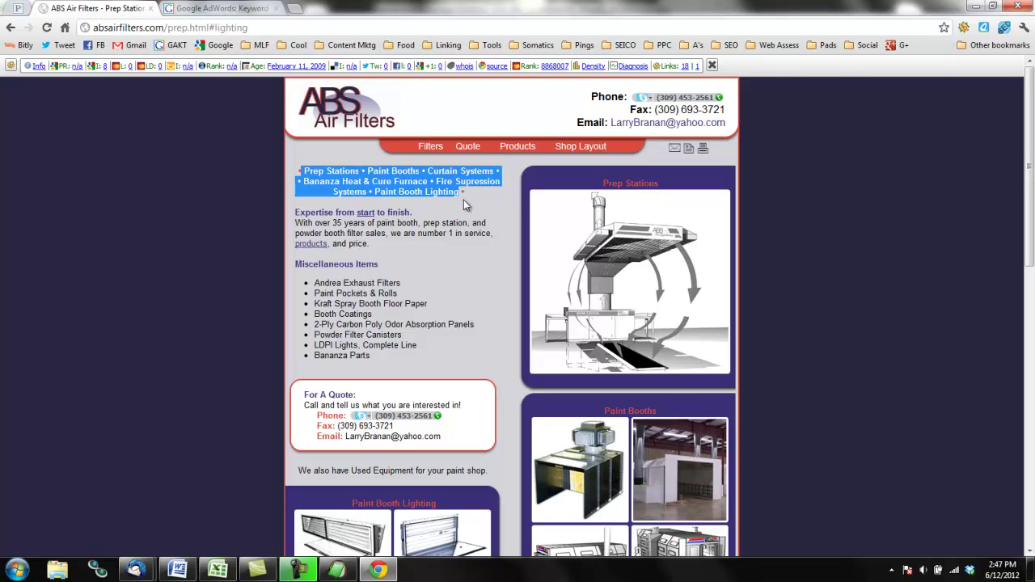
click(339, 569)
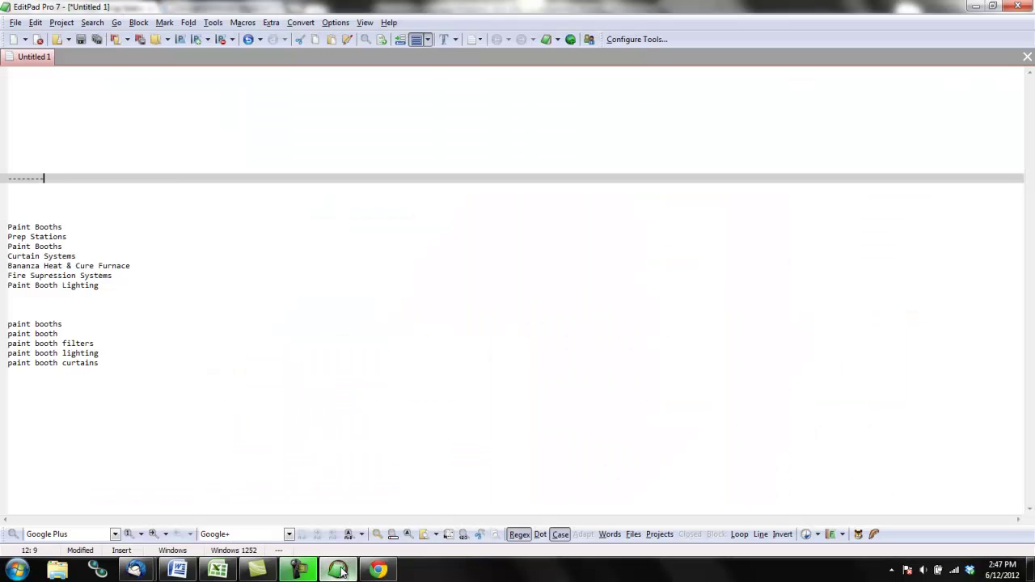
click(67, 102)
text(Prep Stations • Paint Booths • Curtain Systems • • Bananza Heat & Cure Furnace • Fire Supression Systems • Paint Booth Lighting)
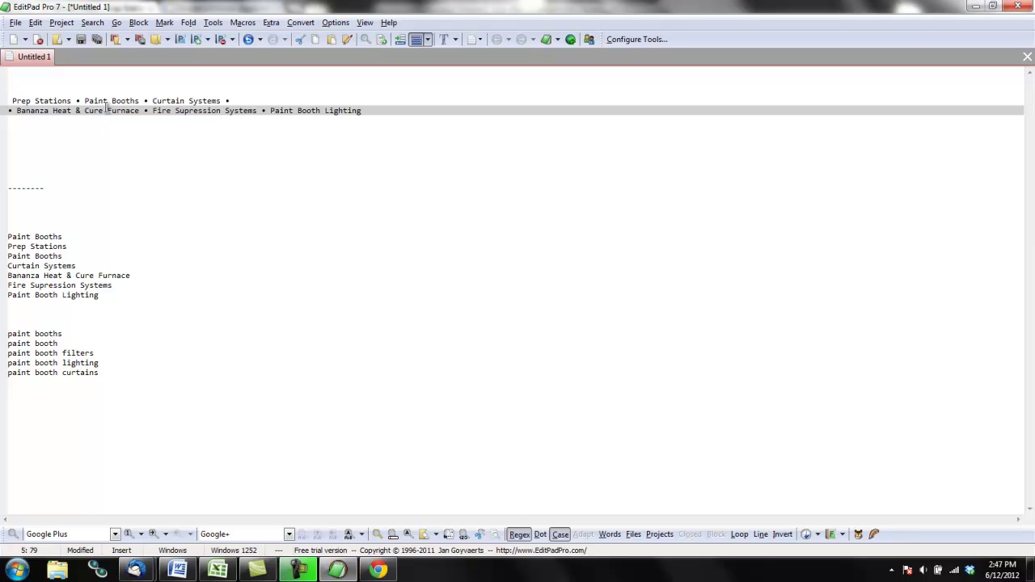
Examine the list of the site's product terms and the lowercase paint booth keyword list in the notes.
click(70, 237)
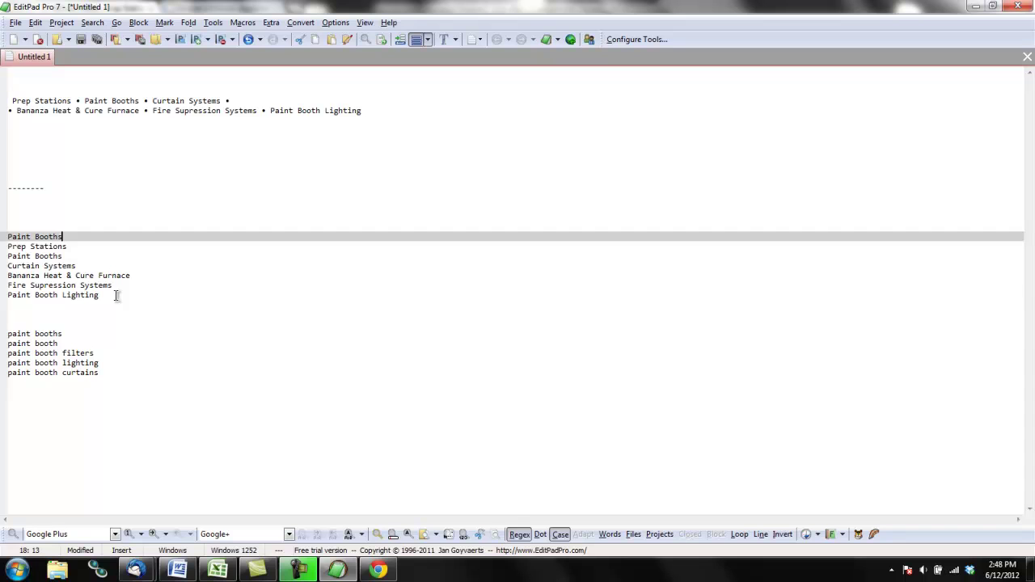
click(115, 296)
click(74, 237)
drag(78, 266, 8, 267)
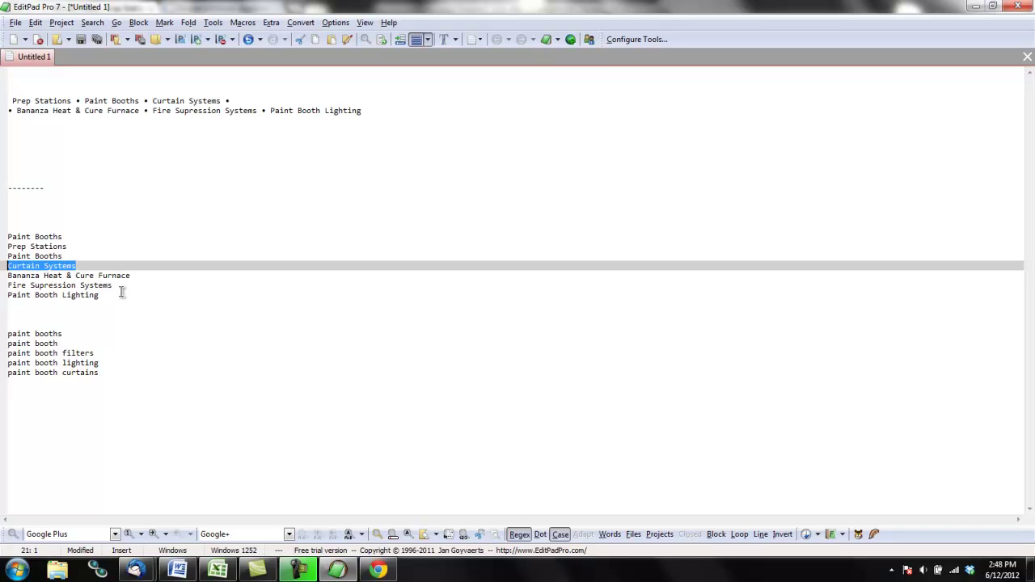
click(88, 312)
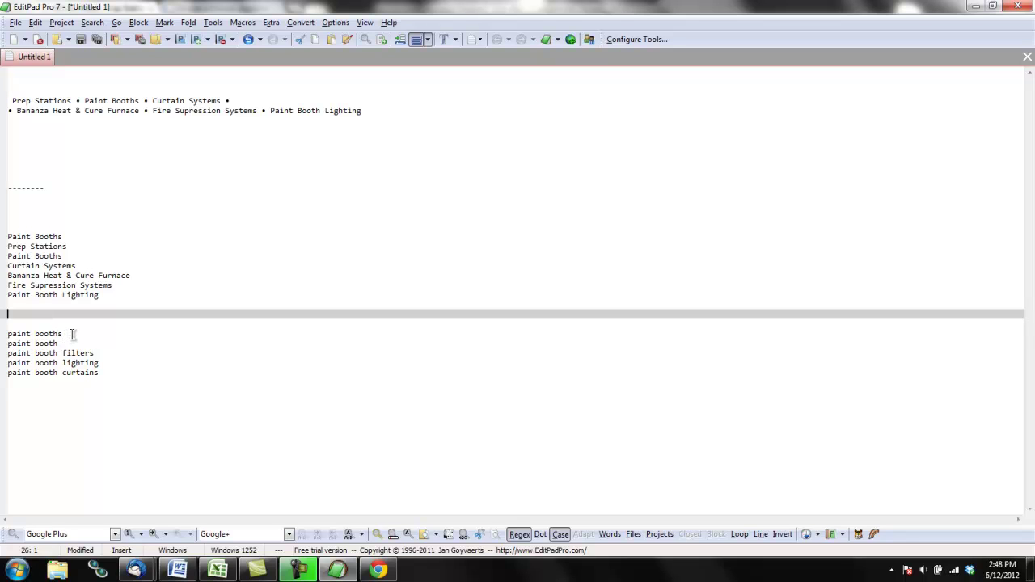
drag(68, 236, 9, 236)
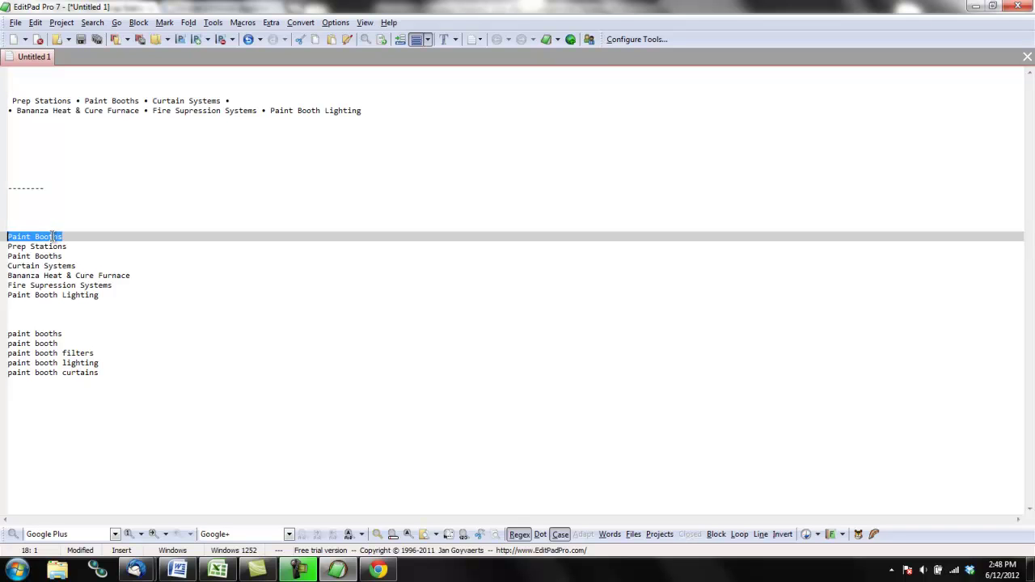
click(71, 333)
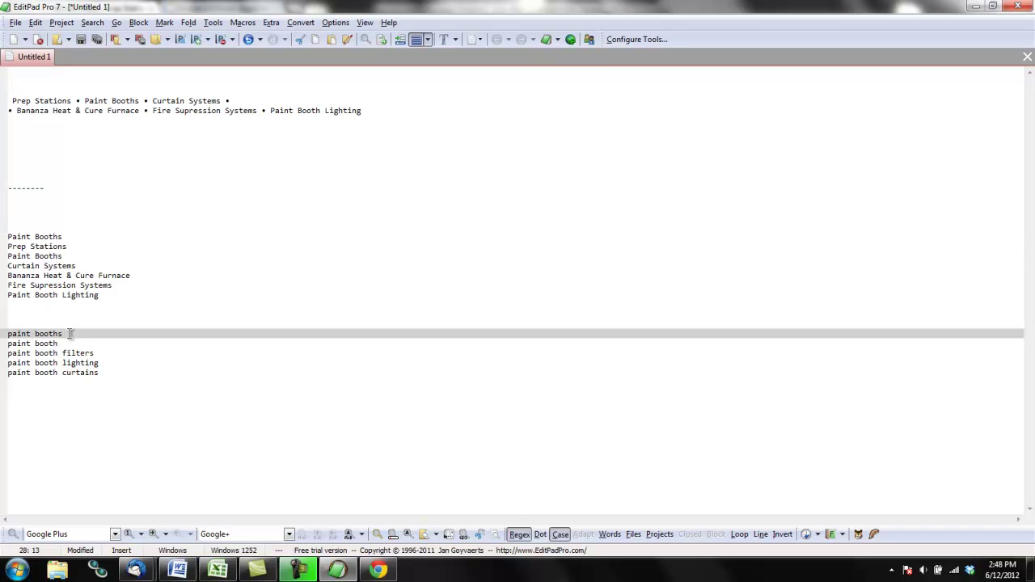
click(69, 342)
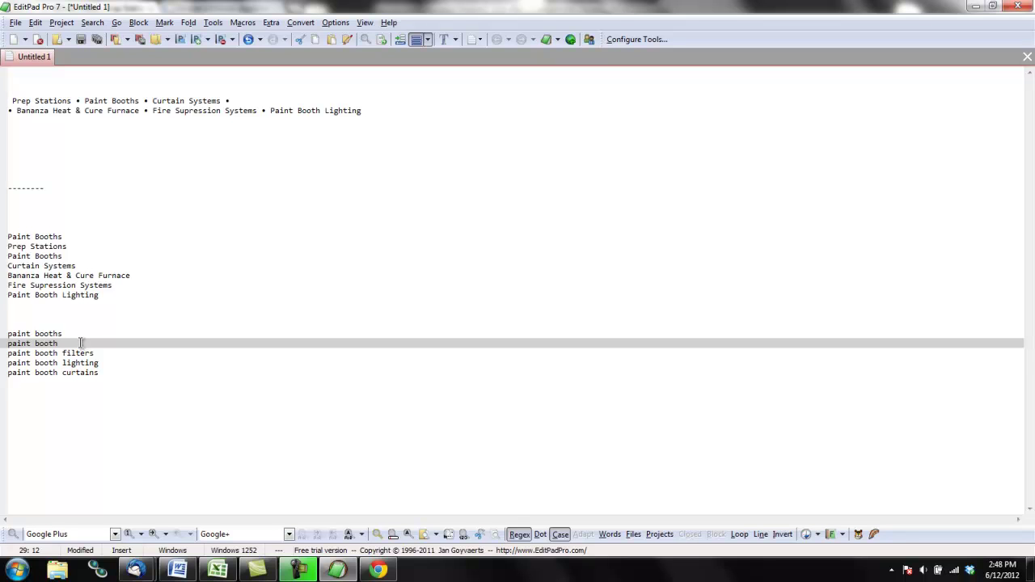
click(102, 355)
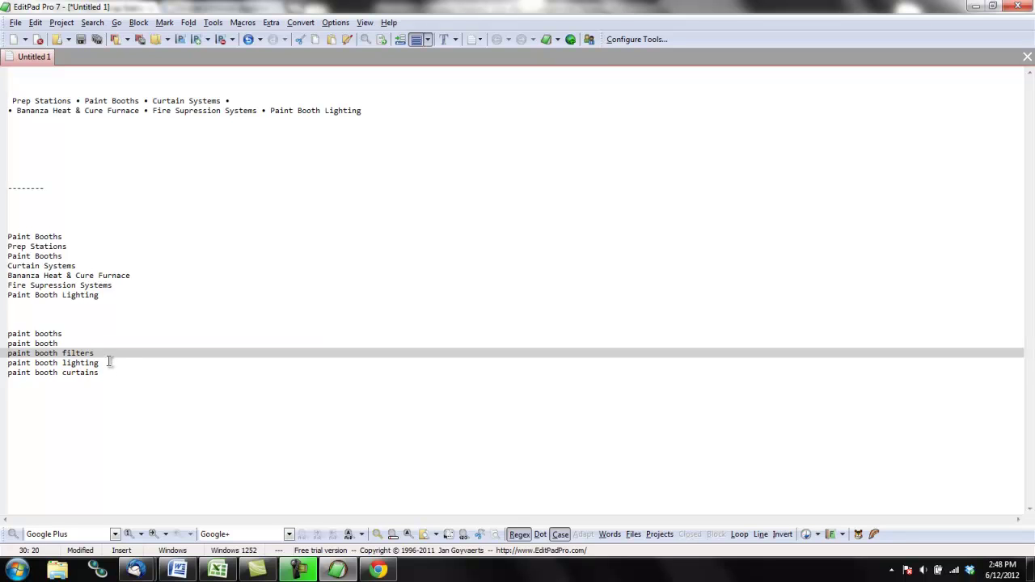
Copy the five lowercase paint booth phrases into the AdWords Keyword Tool's word or phrase field and limit results to closely related ideas.
click(94, 373)
drag(95, 373, 6, 335)
key(ctrl+c)
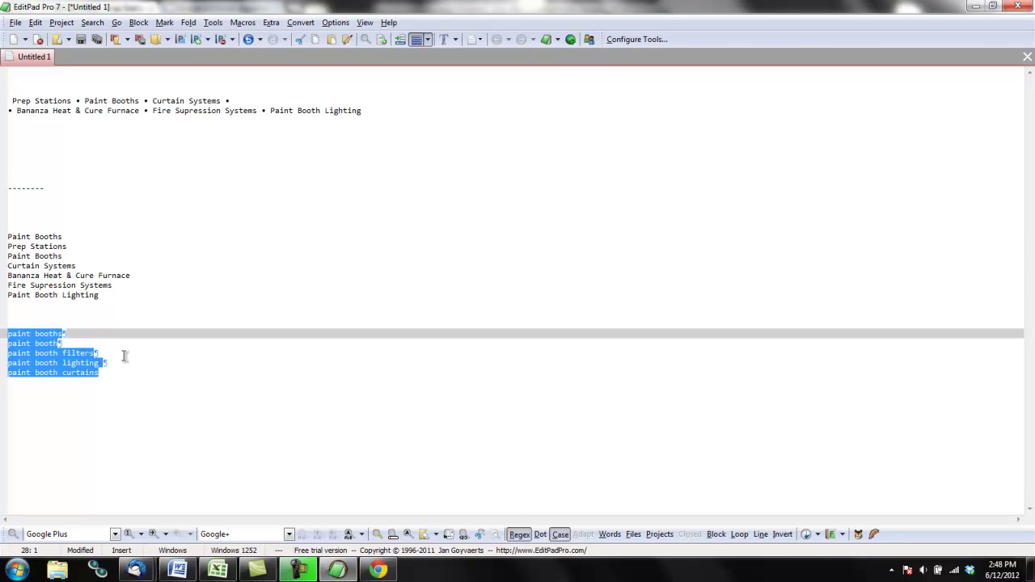
click(378, 570)
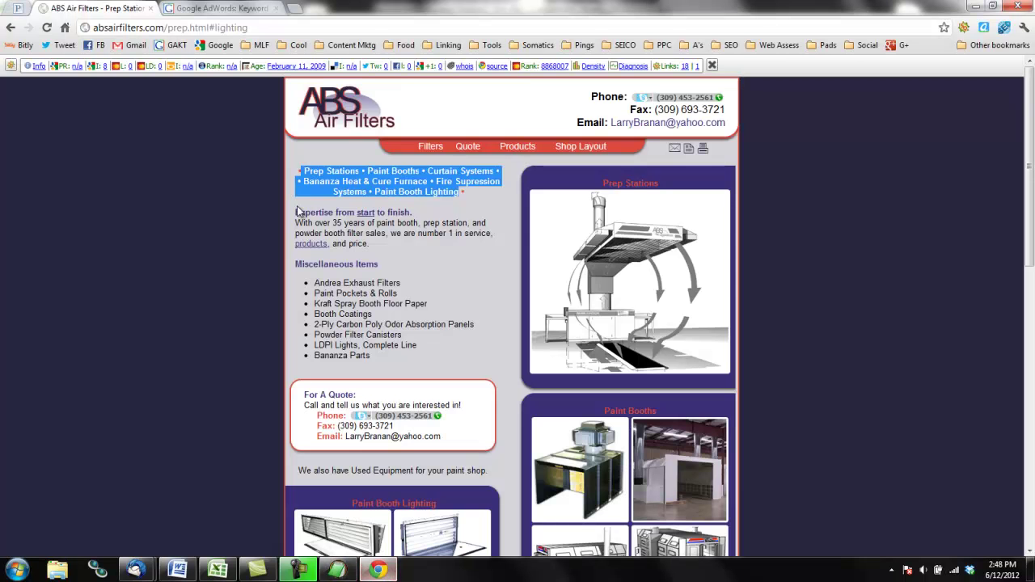
click(197, 11)
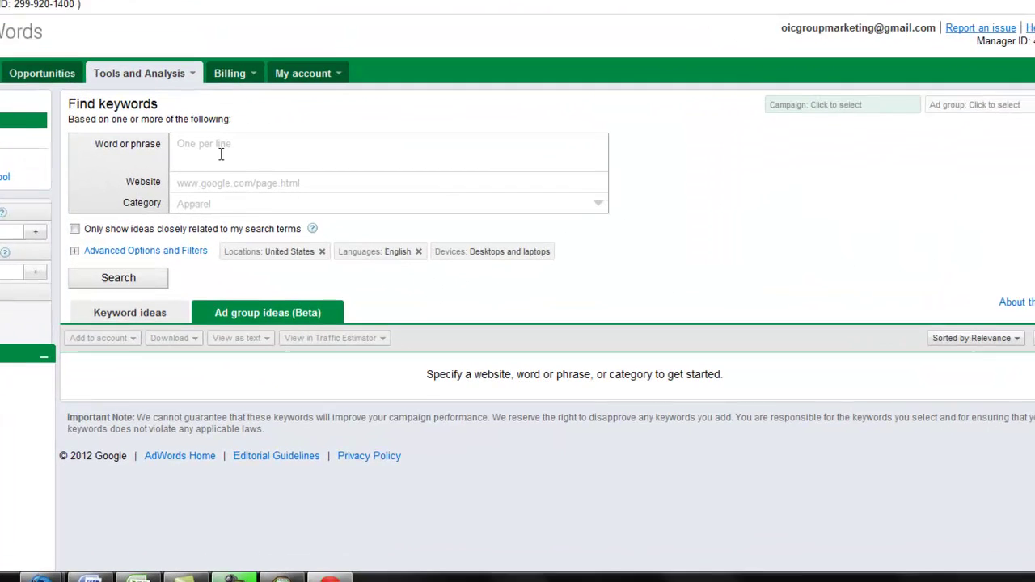
click(283, 198)
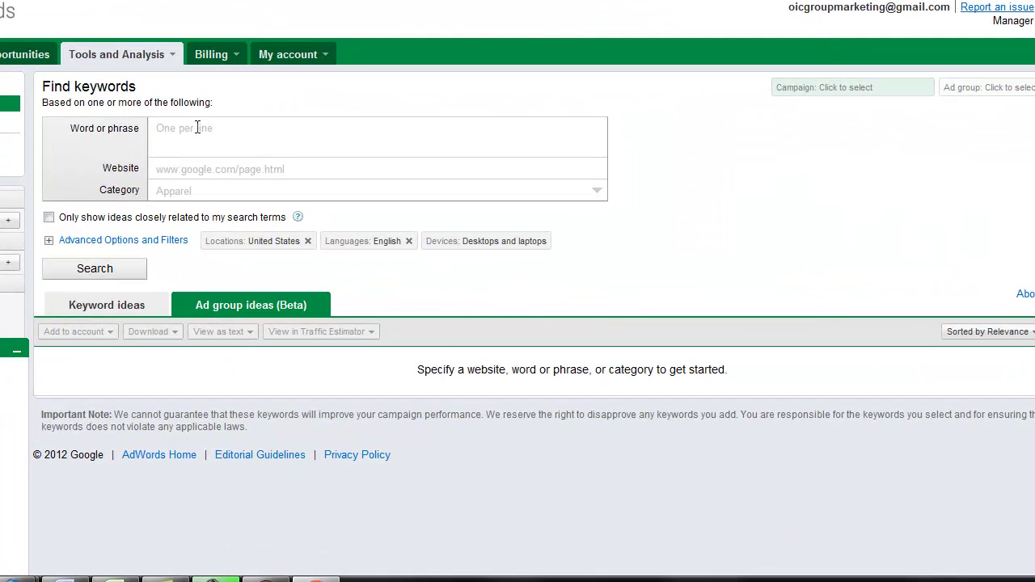
key(ctrl+v)
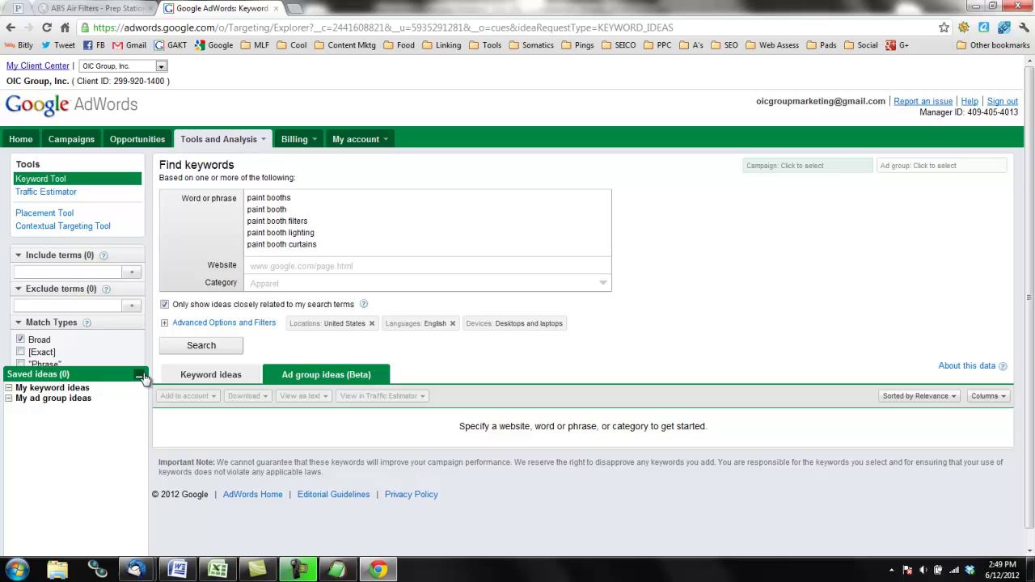
Collapse the saved ideas, set the match type to Exact only instead of Broad, and run the keyword search.
click(100, 368)
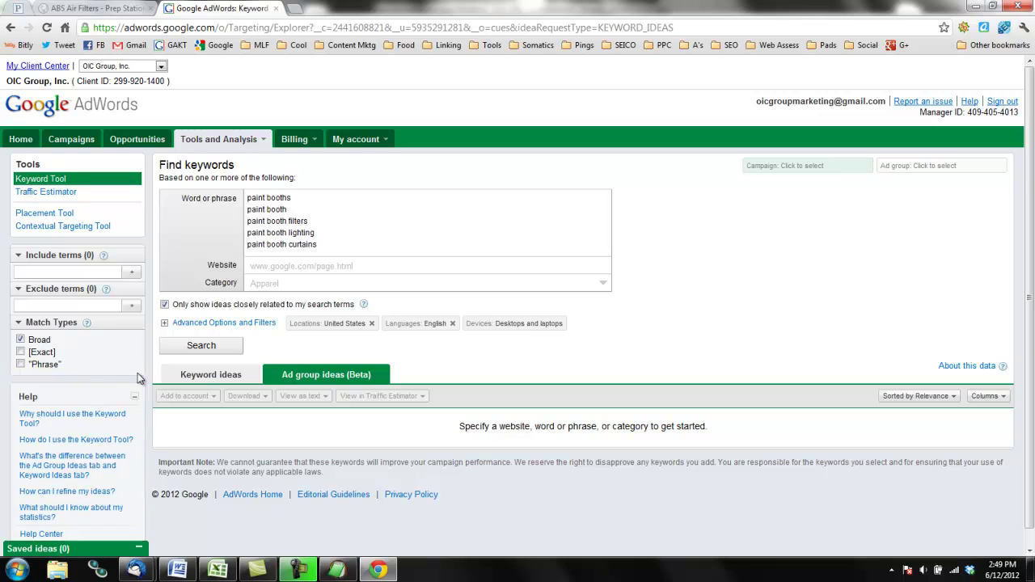
click(20, 352)
click(20, 340)
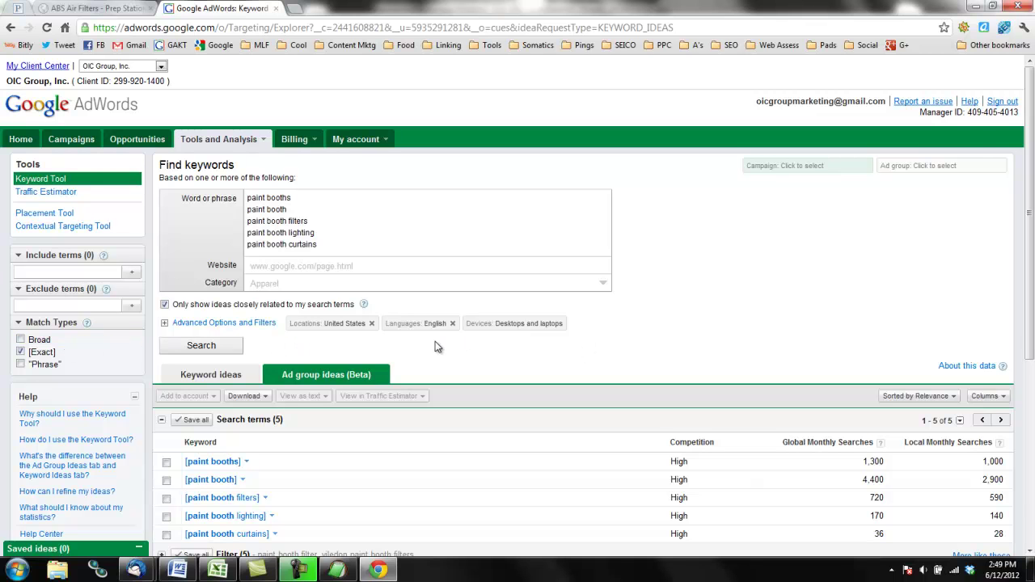
Show the individual keyword ideas and sort them by local monthly searches in descending order.
click(212, 377)
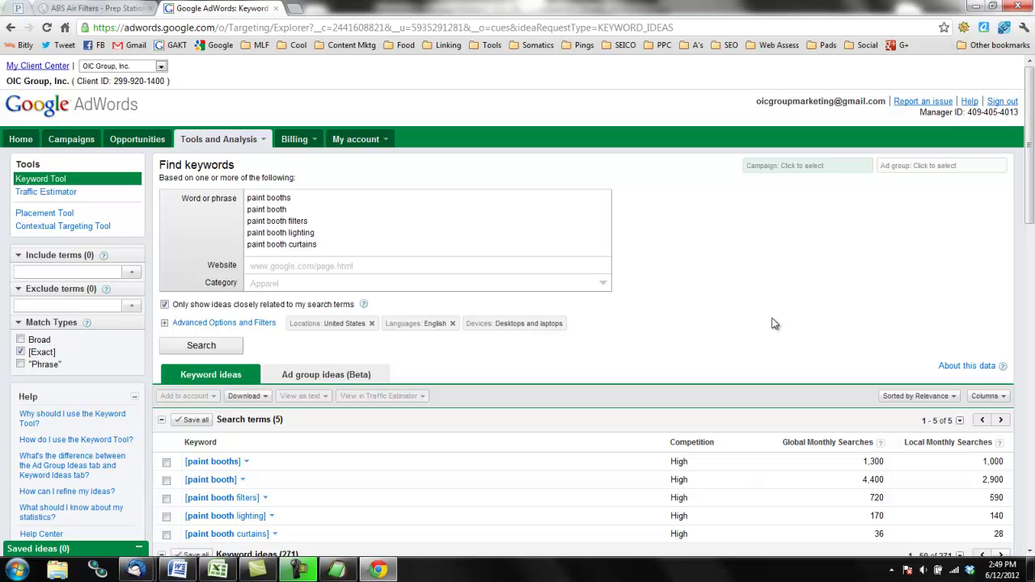
scroll(771, 323, down, 1)
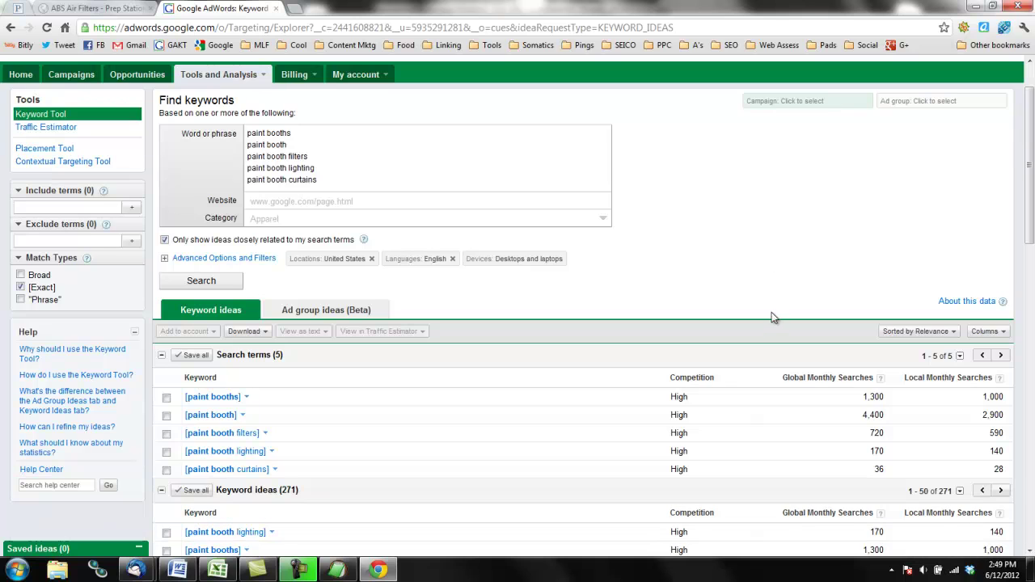
click(946, 386)
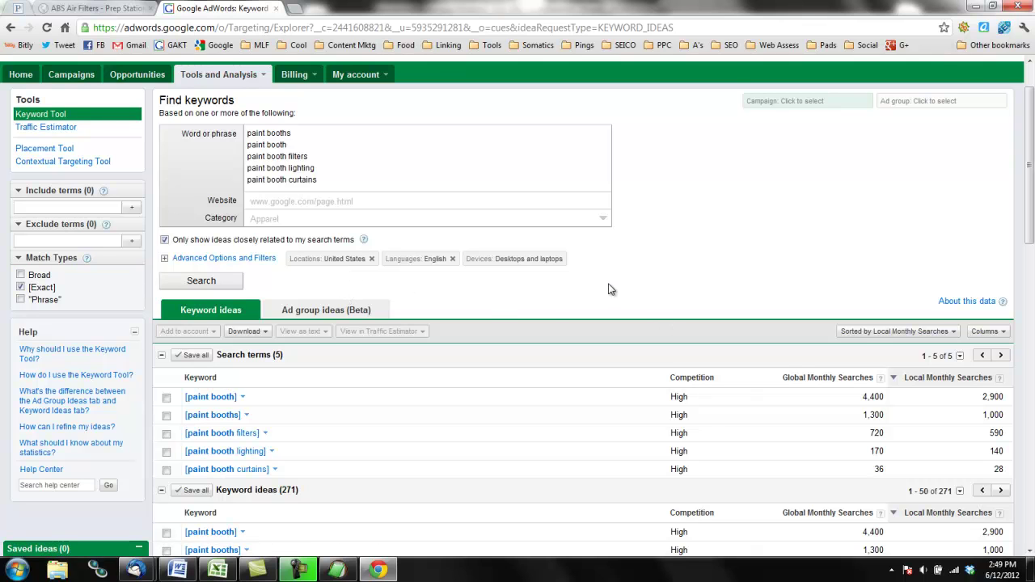
Select the keyword ideas paint booth, paint booths and paint booth filters.
scroll(605, 261, down, 3)
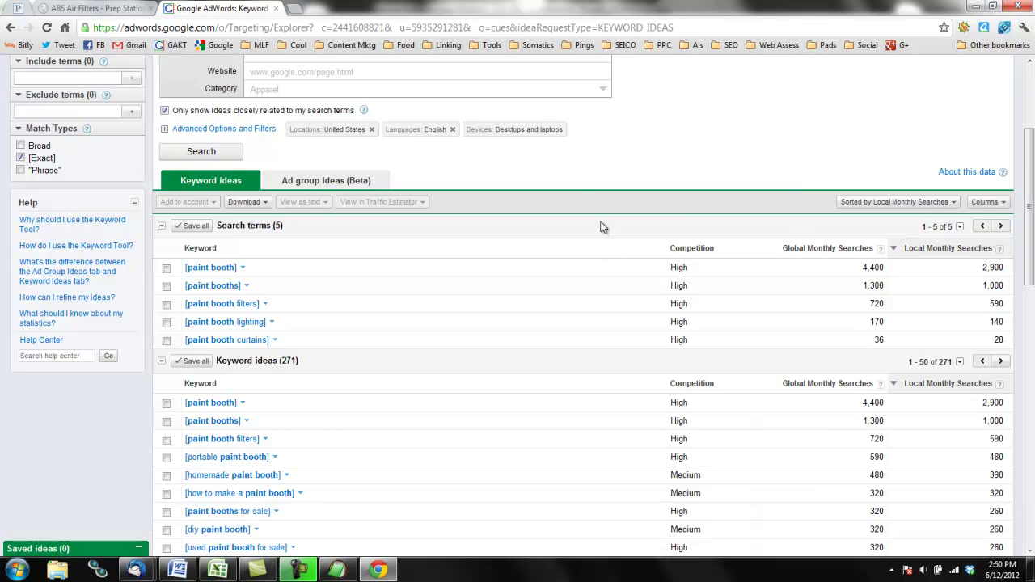
scroll(537, 228, down, 2)
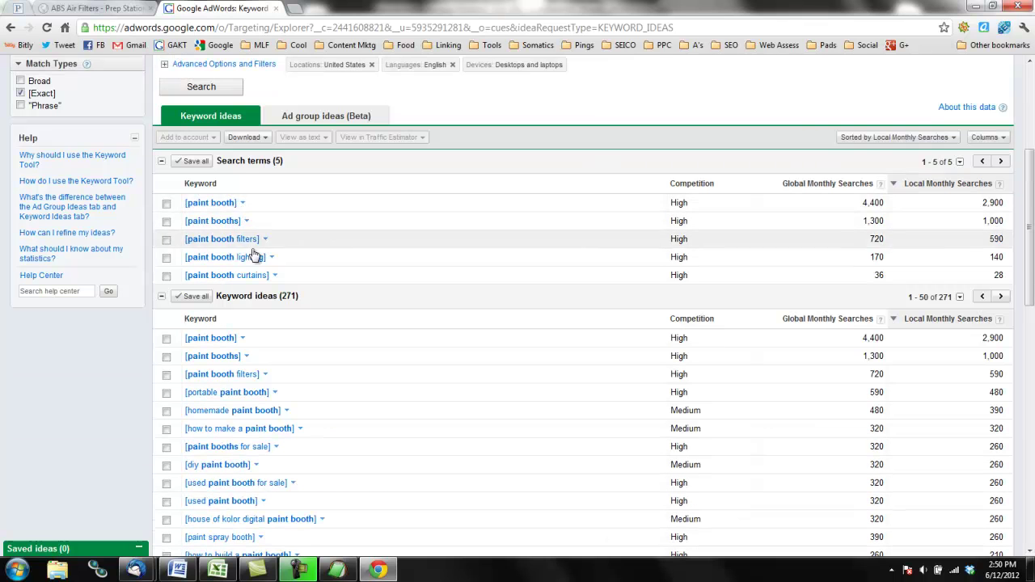
scroll(331, 243, up, 4)
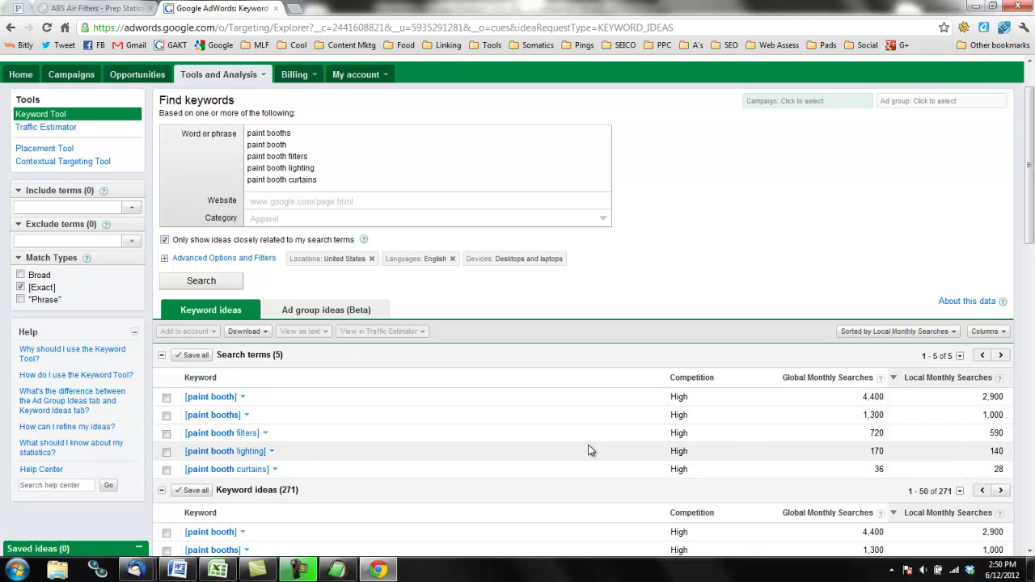
scroll(605, 397, down, 3)
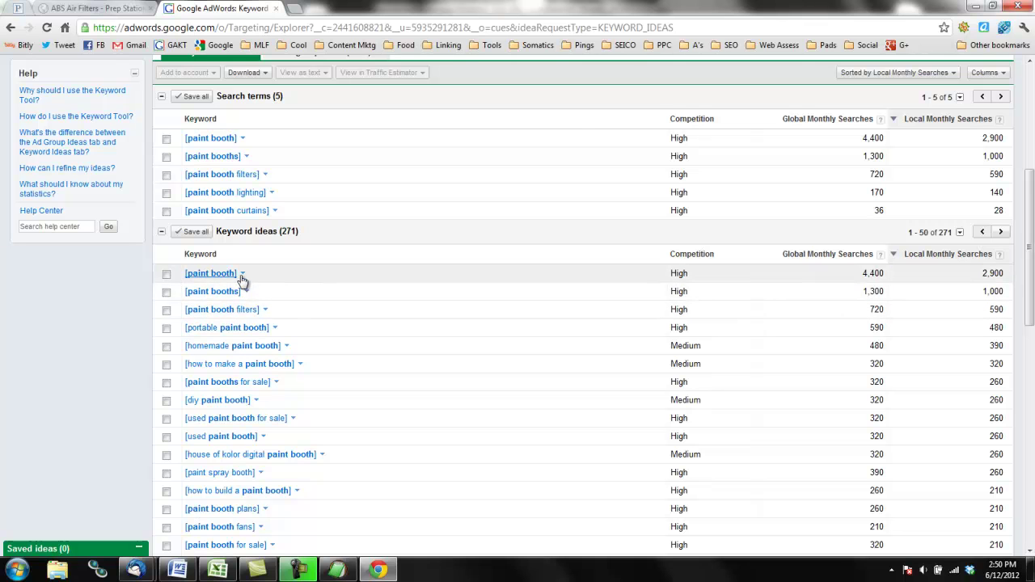
click(167, 275)
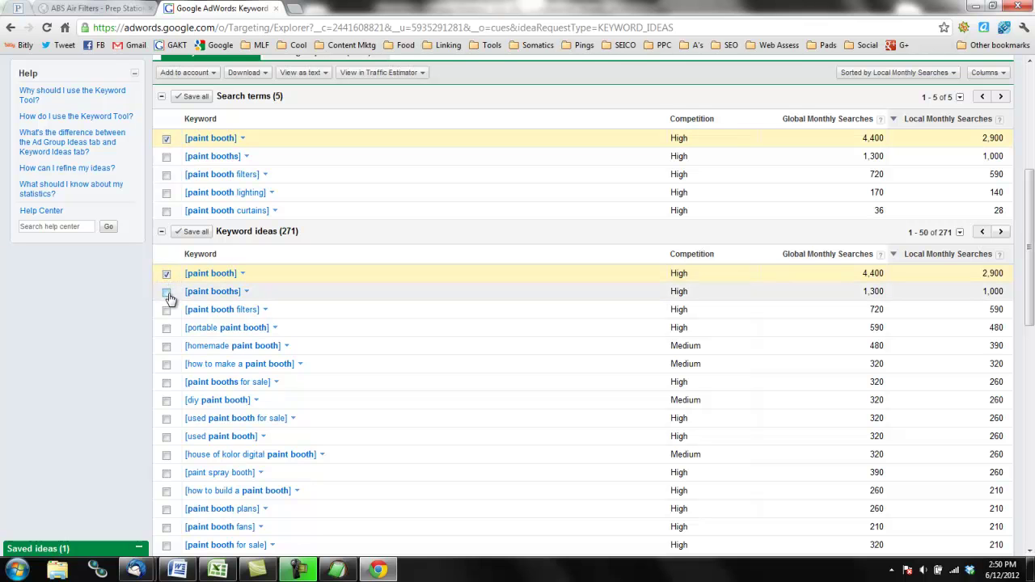
click(168, 293)
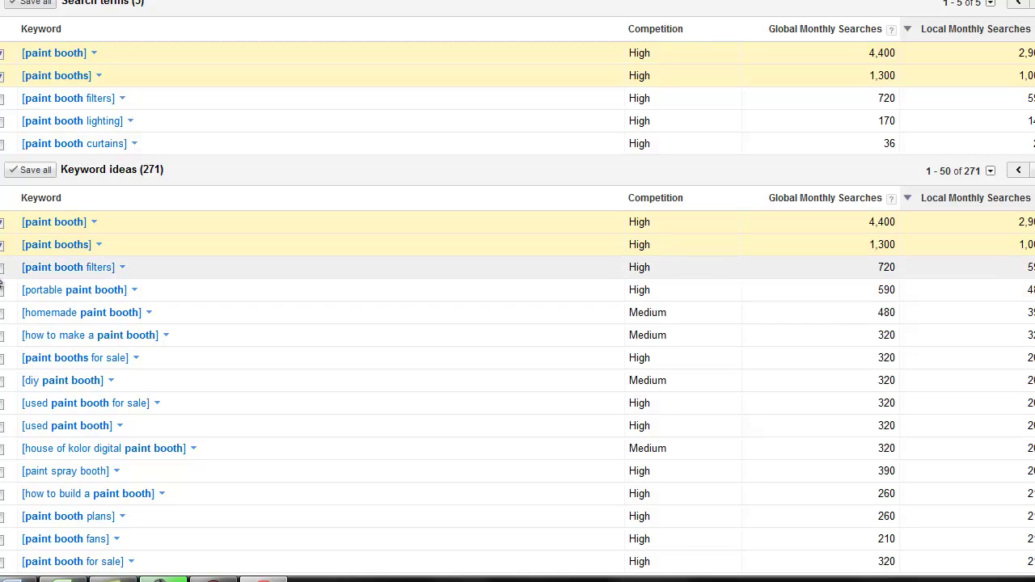
click(2, 269)
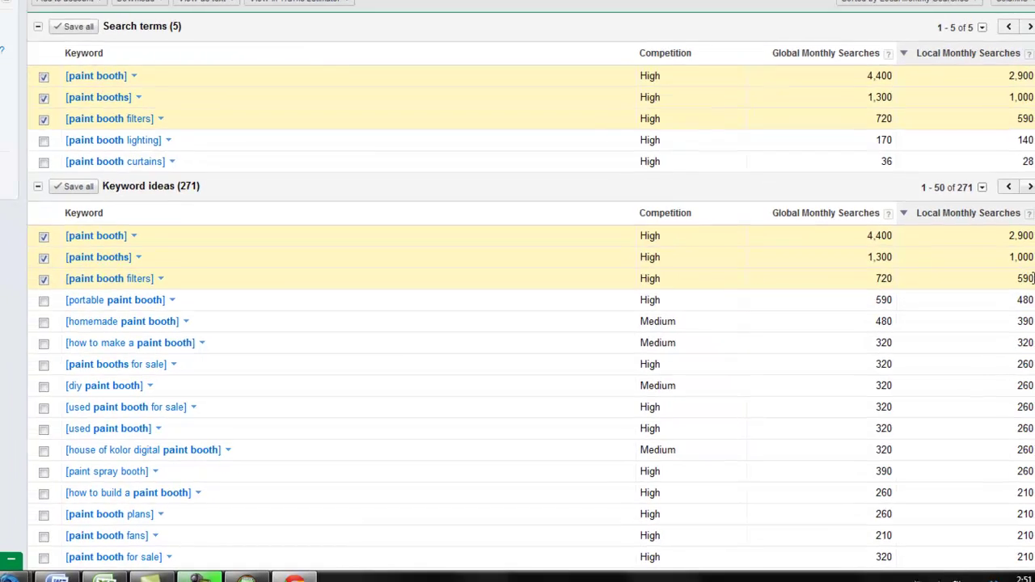
Review the local monthly searches for paint booth filters and the product items on the ABS Air Filters prep page.
drag(1005, 310, 980, 312)
click(1009, 320)
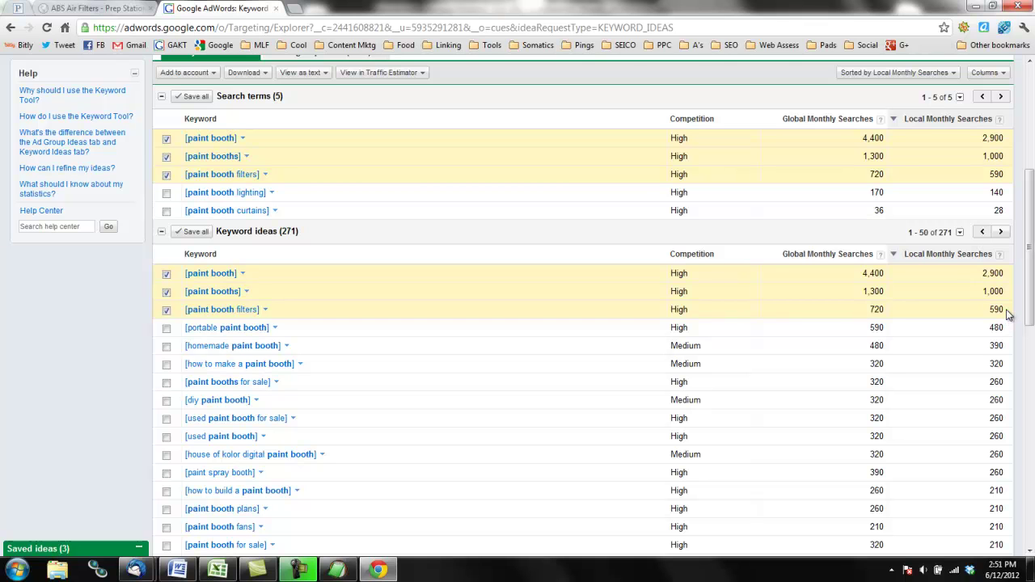
click(113, 11)
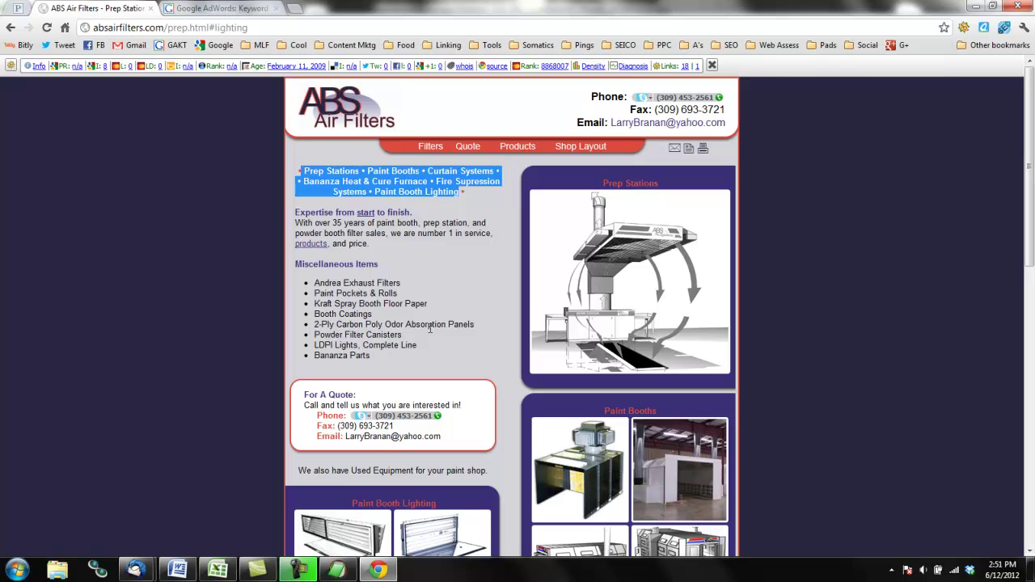
click(394, 307)
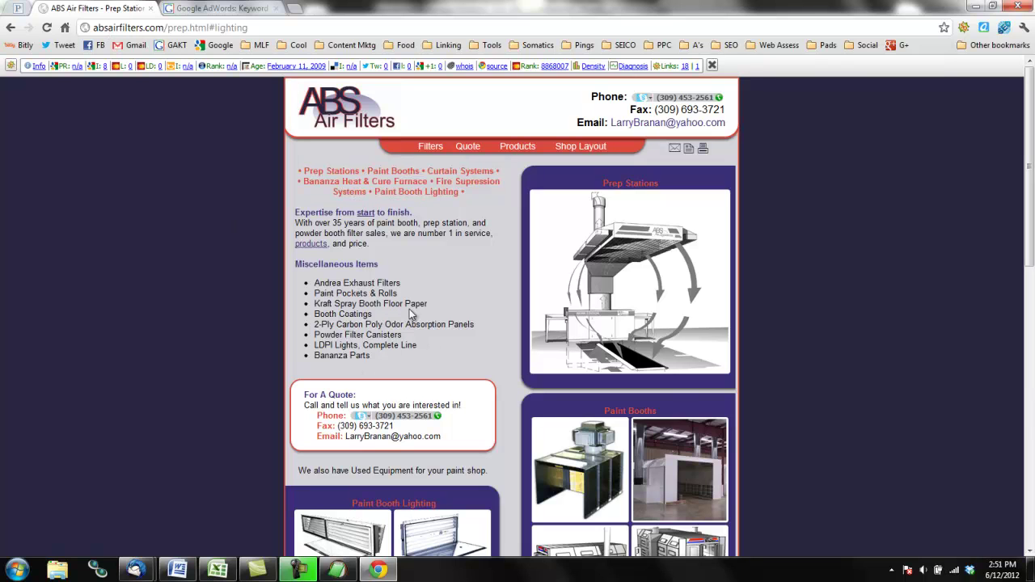
click(225, 10)
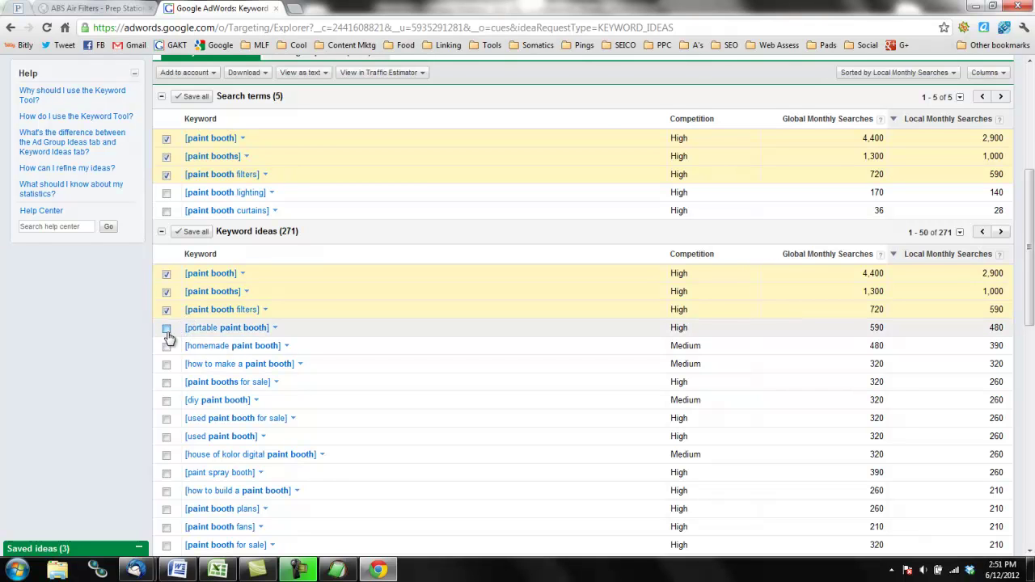
Select the keyword ideas portable paint booth, paint booths for sale, used paint booth for sale, used paint booth and paint spray booth.
click(166, 382)
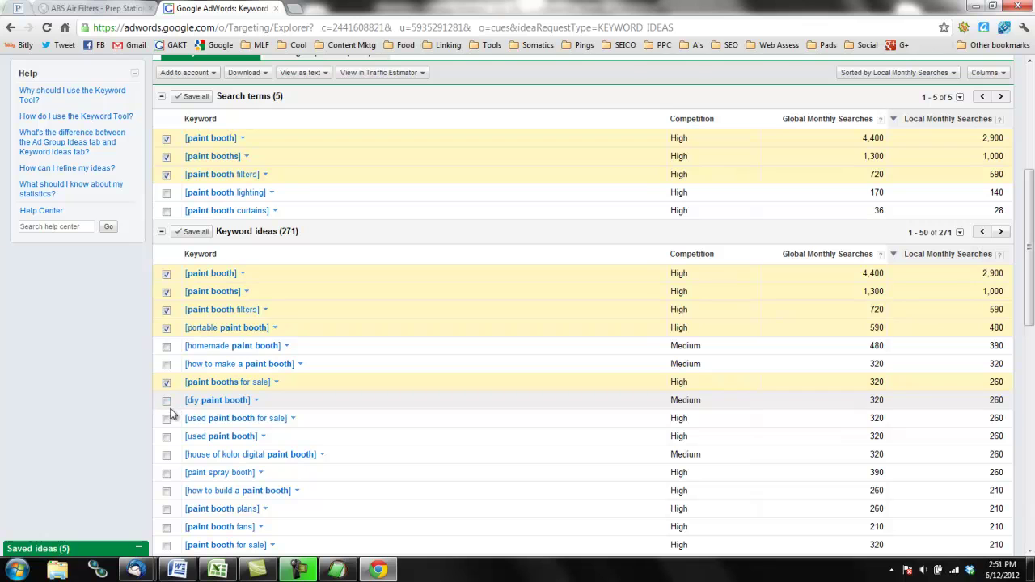
click(167, 418)
click(167, 436)
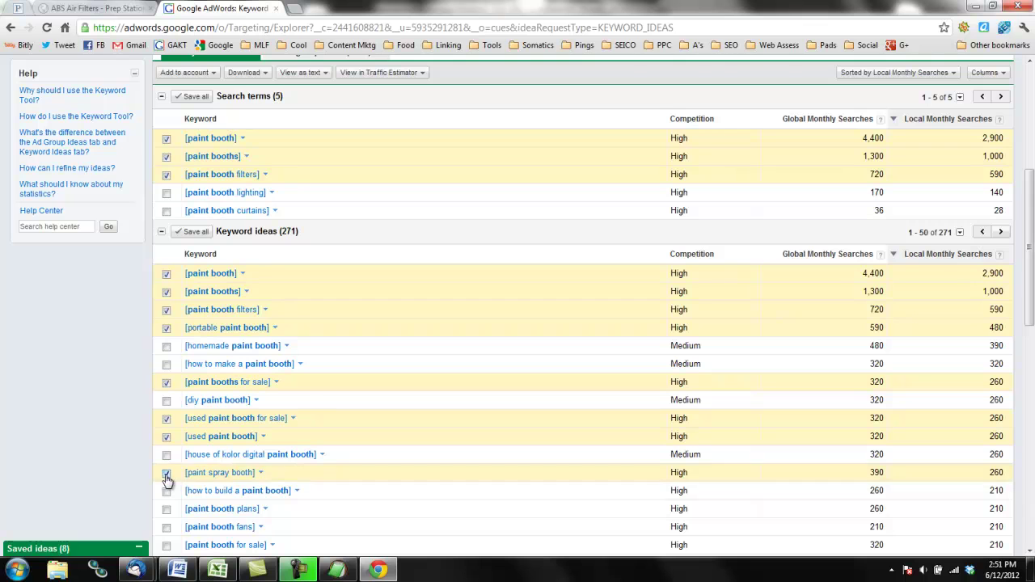
Select the keyword ideas paint booth fans, paint booth for sale, automotive paint booths, spray paint booth and paint booth lighting.
scroll(127, 478, down, 2)
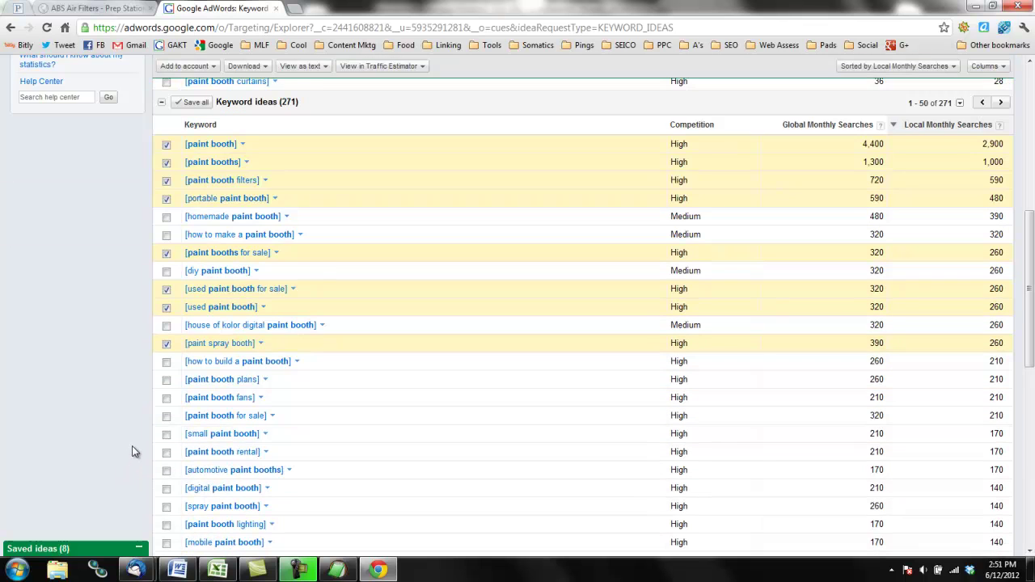
scroll(135, 452, down, 1)
click(167, 334)
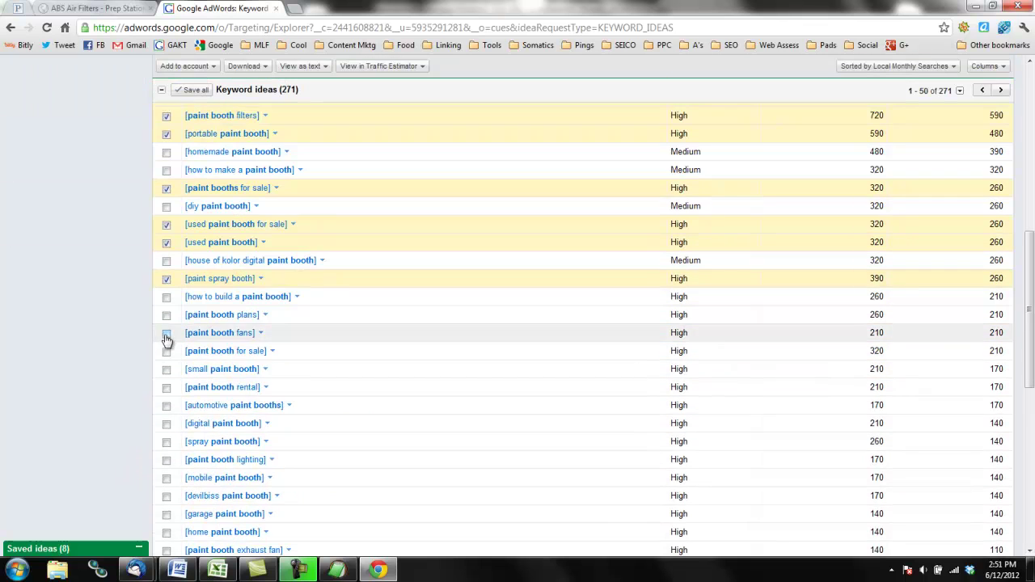
click(167, 351)
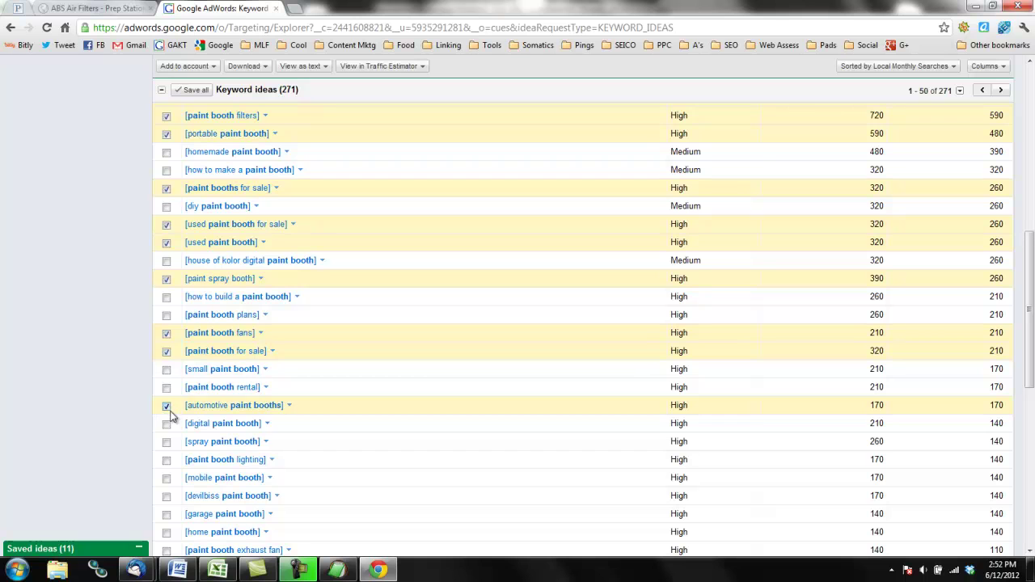
click(166, 443)
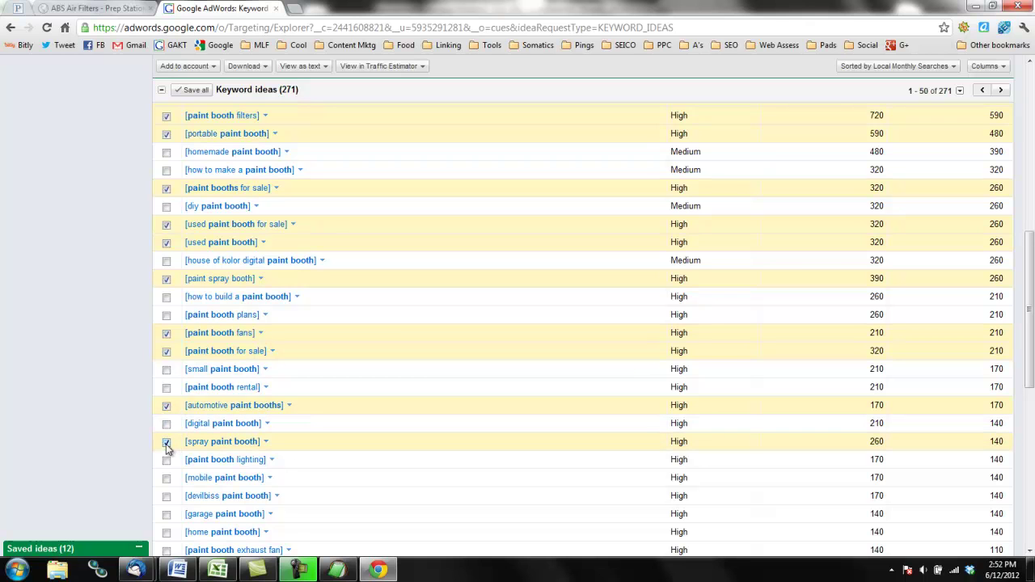
click(167, 462)
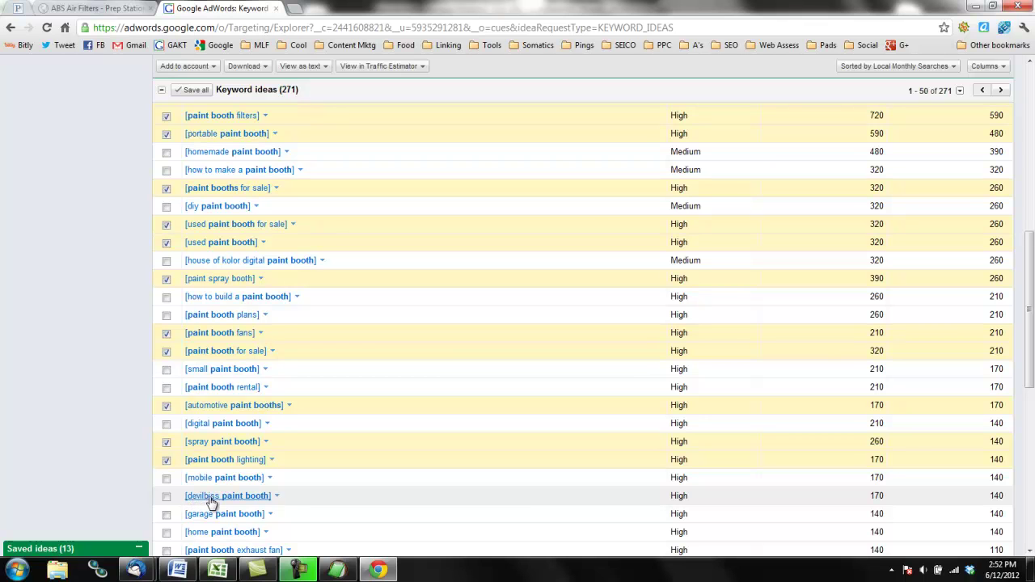
Check the booth brands on the ABS Air Filters website's Filters page for Devilbiss.
click(114, 9)
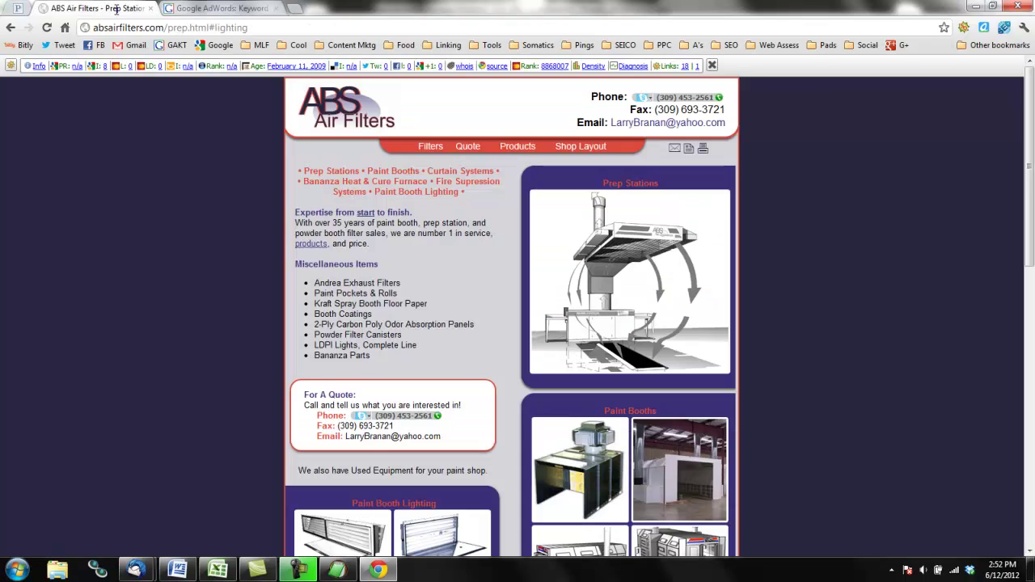
click(429, 148)
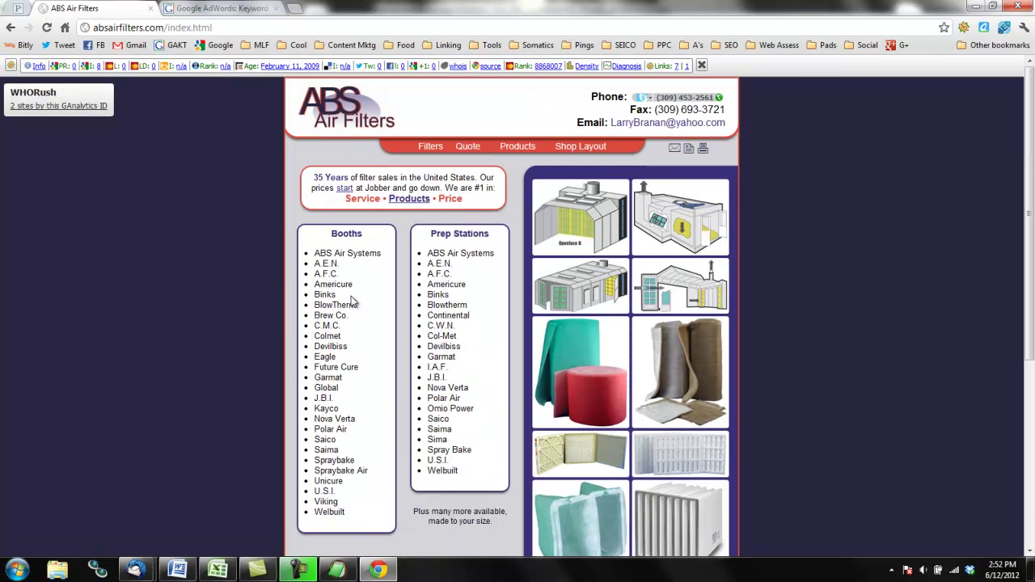
drag(349, 346, 324, 347)
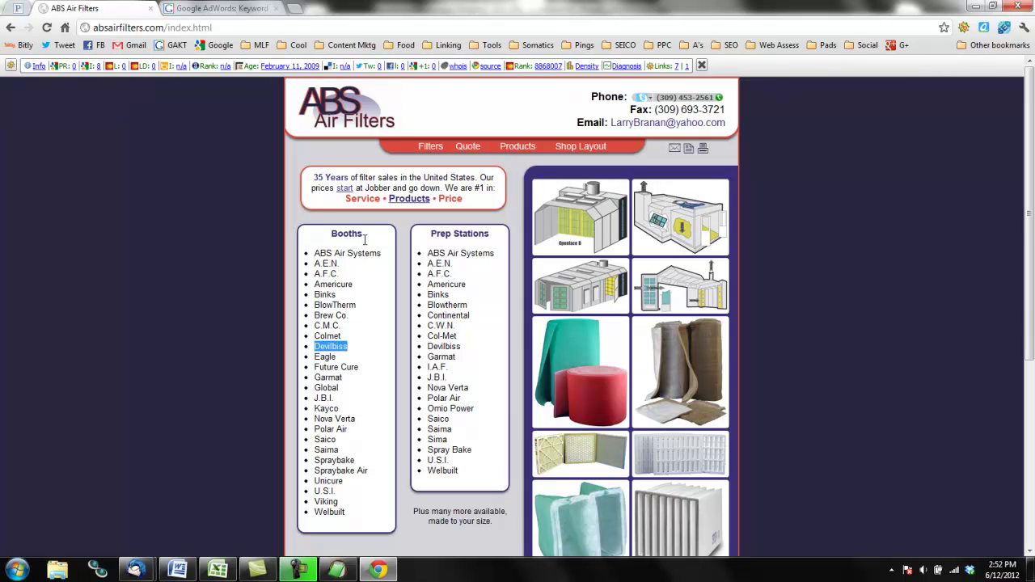
click(227, 10)
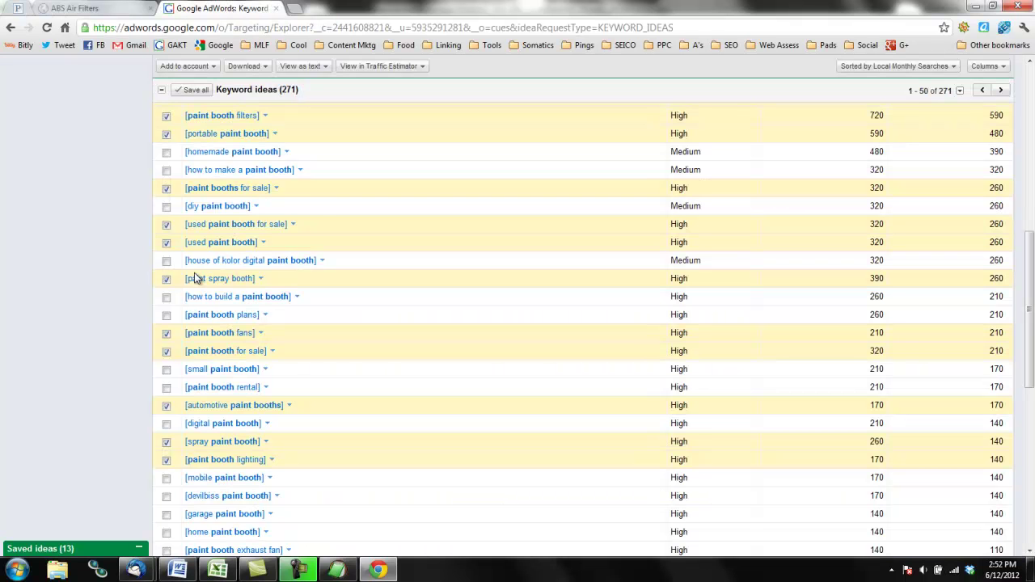
Run a Google search for the devilbiss paint booth keyword idea and examine the ads and organic results.
scroll(98, 396, down, 1)
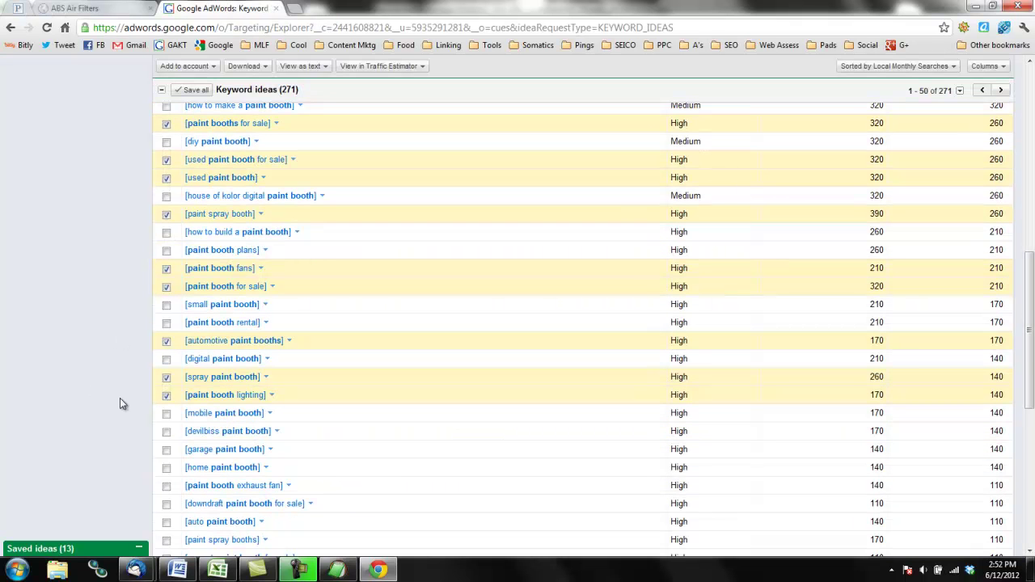
click(277, 431)
click(230, 450)
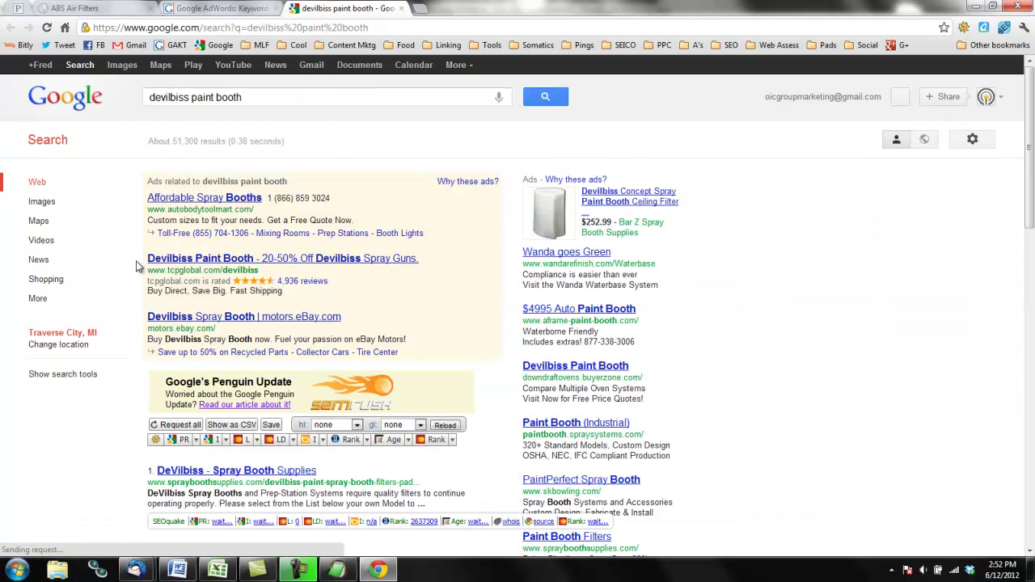
scroll(138, 283, down, 1)
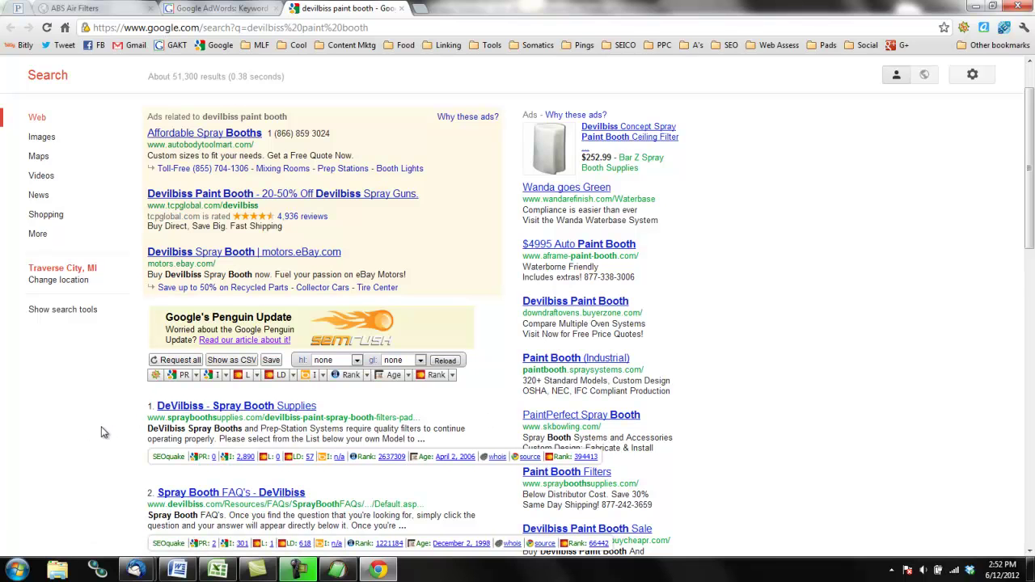
scroll(114, 433, down, 1)
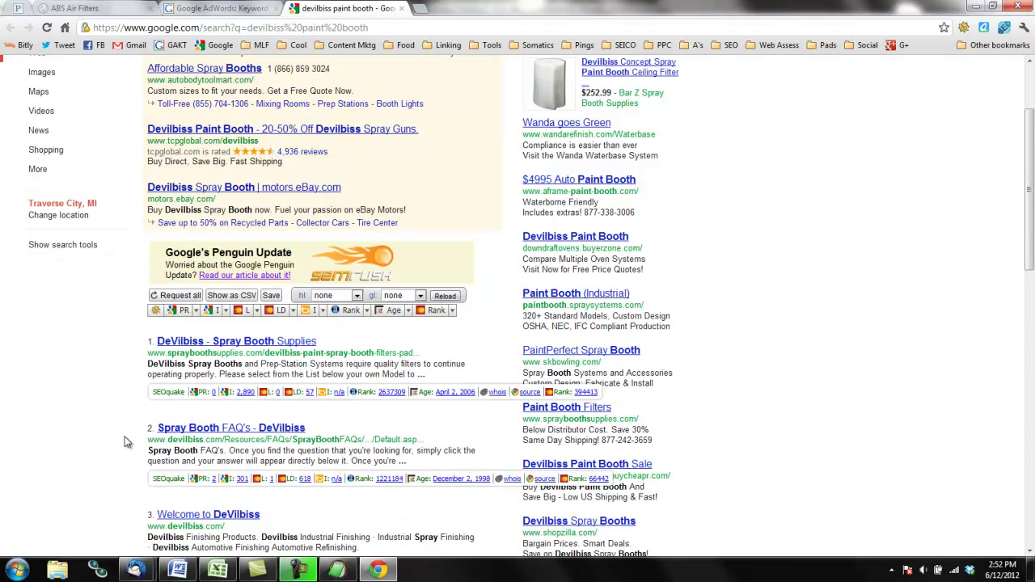
scroll(120, 441, down, 1)
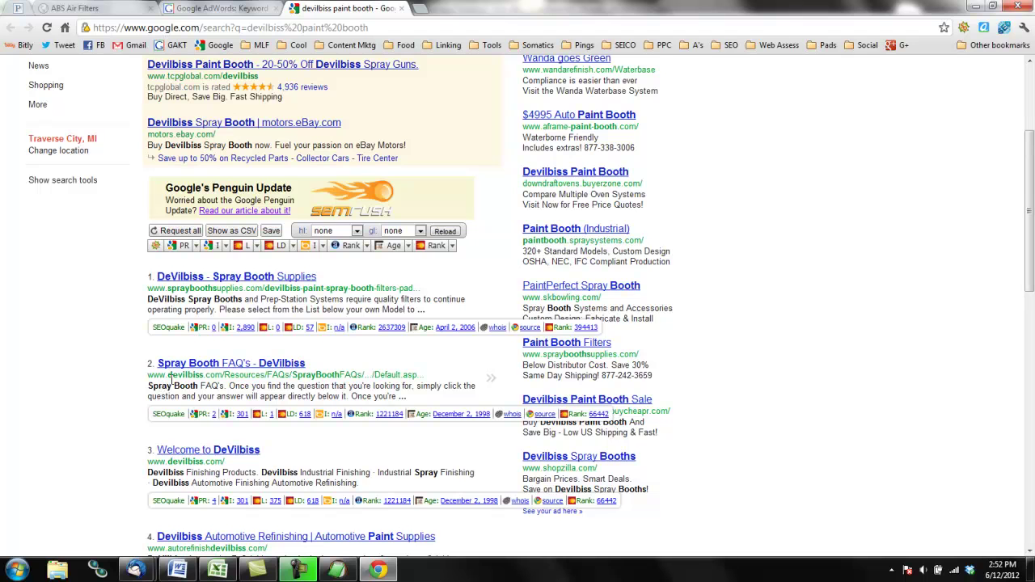
scroll(119, 386, up, 1)
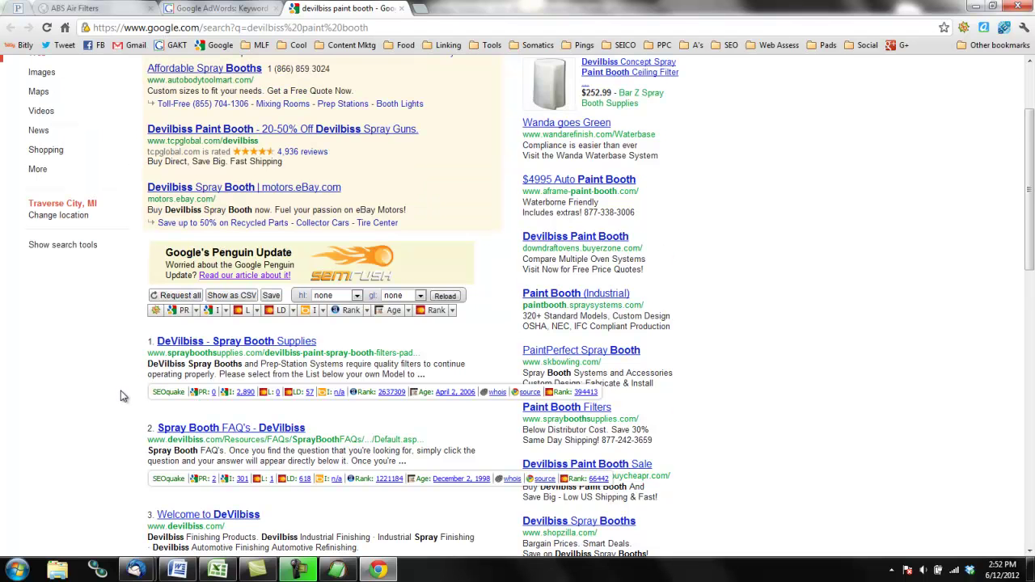
scroll(119, 388, up, 1)
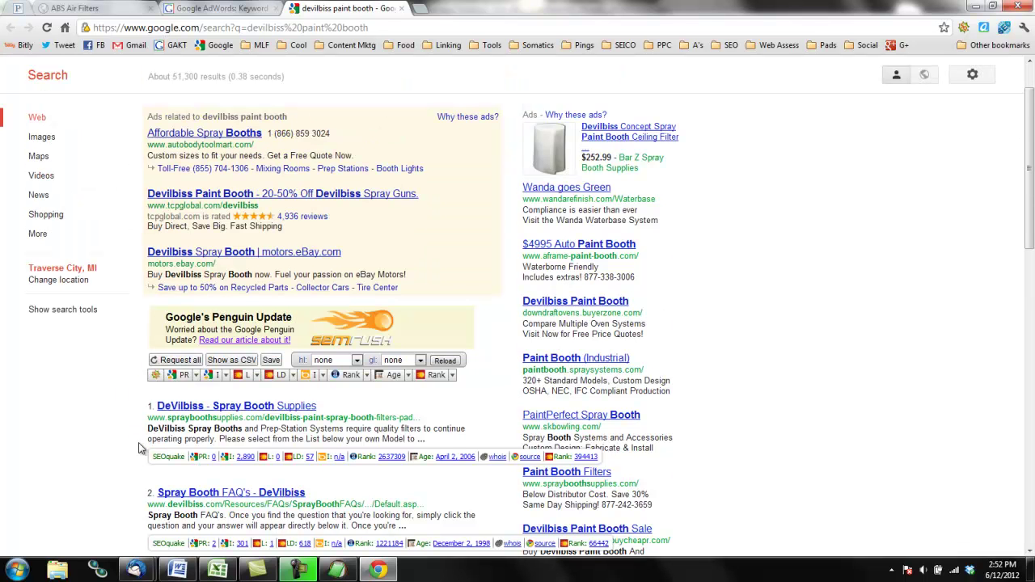
scroll(138, 446, up, 1)
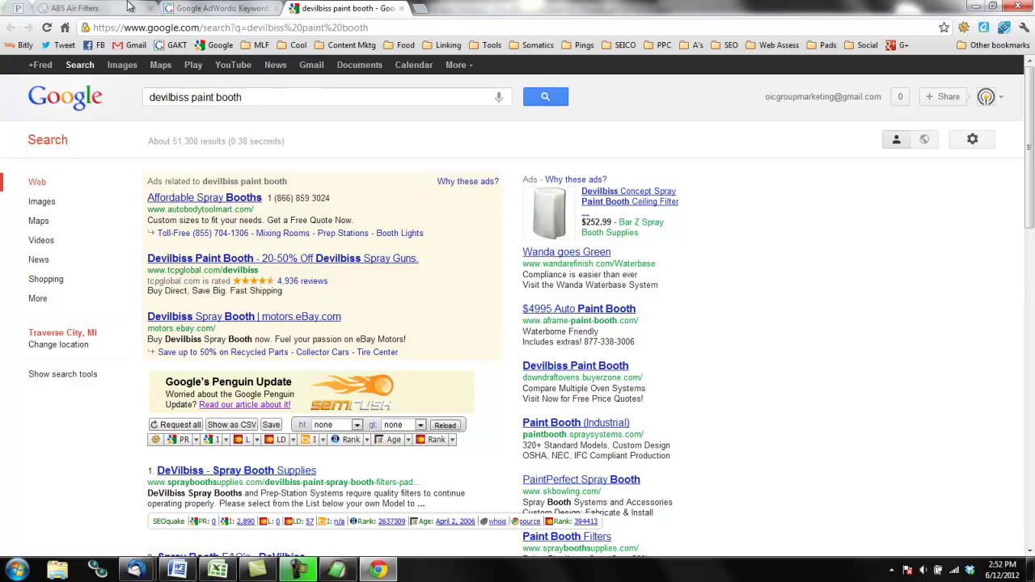
Back in the AdWords Keyword Tool, select the keyword ideas devilbiss paint booth and downdraft paint booth for sale.
click(212, 8)
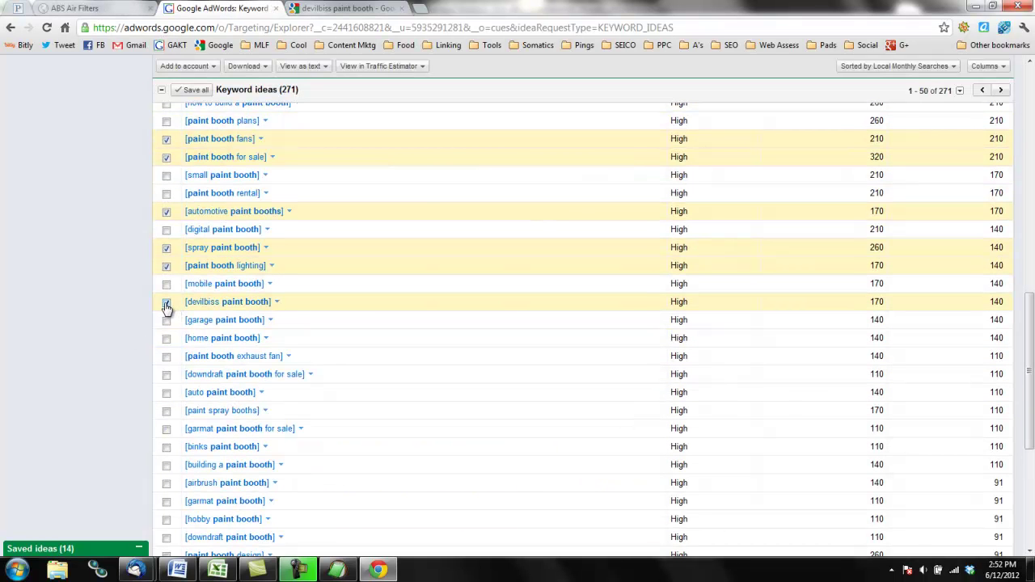
click(166, 375)
Download the selected keyword ideas in CSV format and open the downloaded file in Excel.
scroll(146, 335, up, 2)
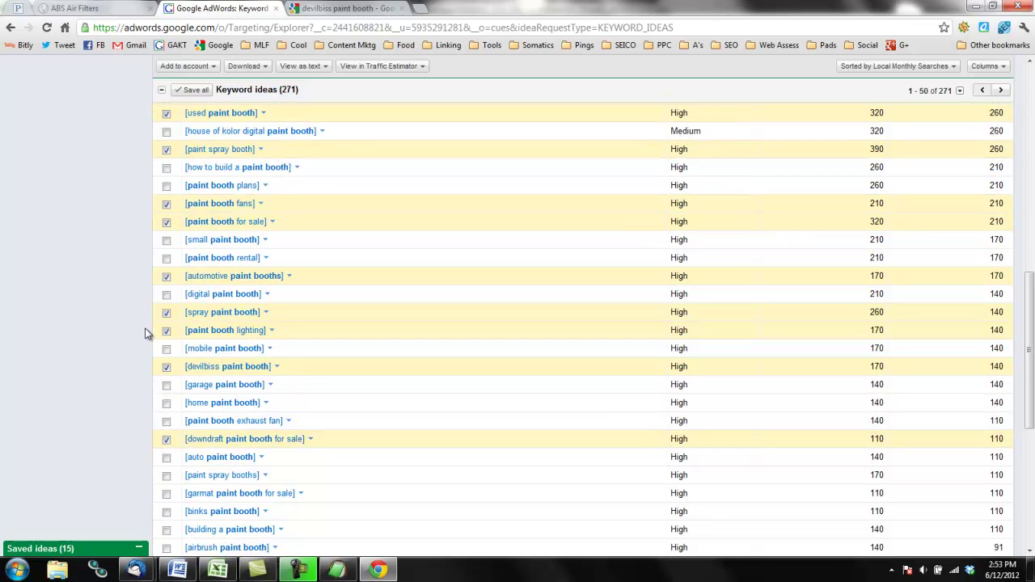
scroll(146, 335, up, 3)
click(246, 66)
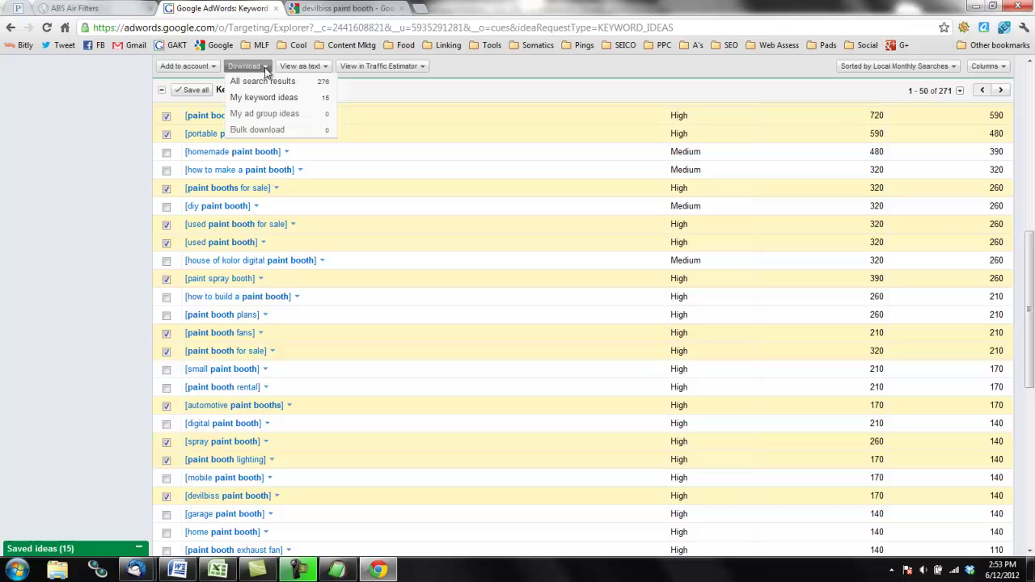
click(296, 103)
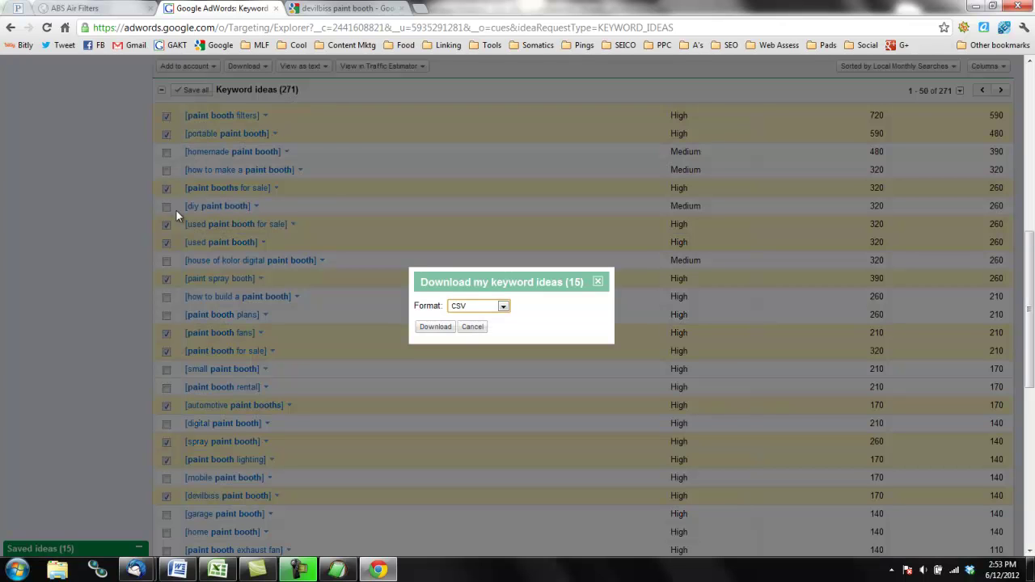
click(441, 330)
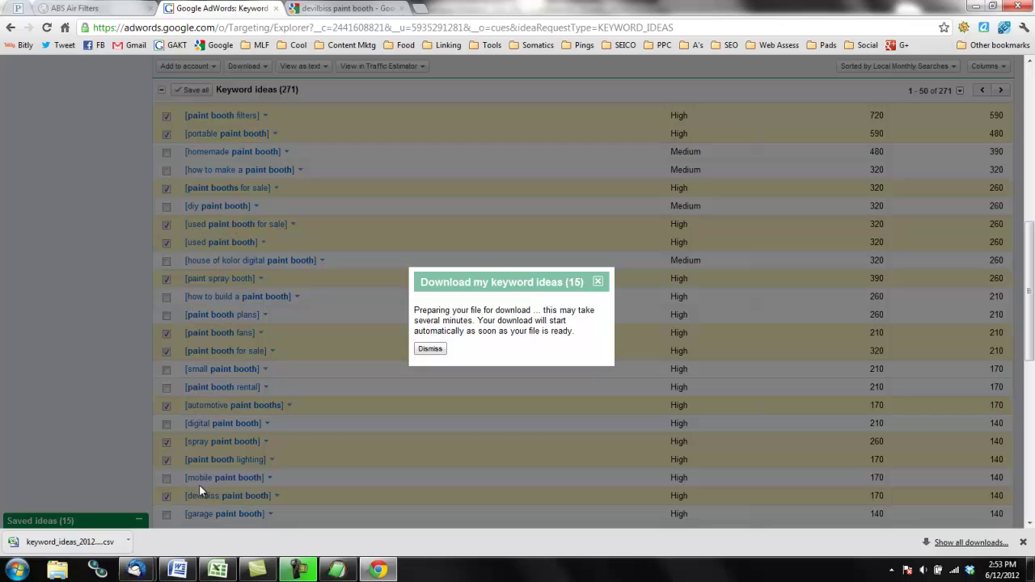
click(81, 542)
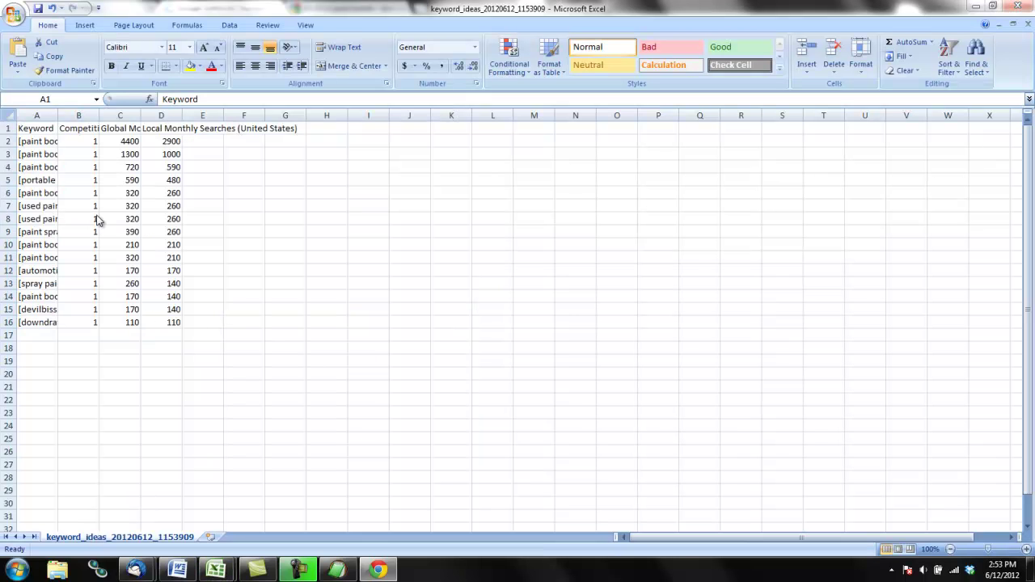
Delete the competition and global monthly searches columns, and widen the keyword and local monthly searches columns to make them readable.
drag(58, 114, 198, 114)
right_click(196, 111)
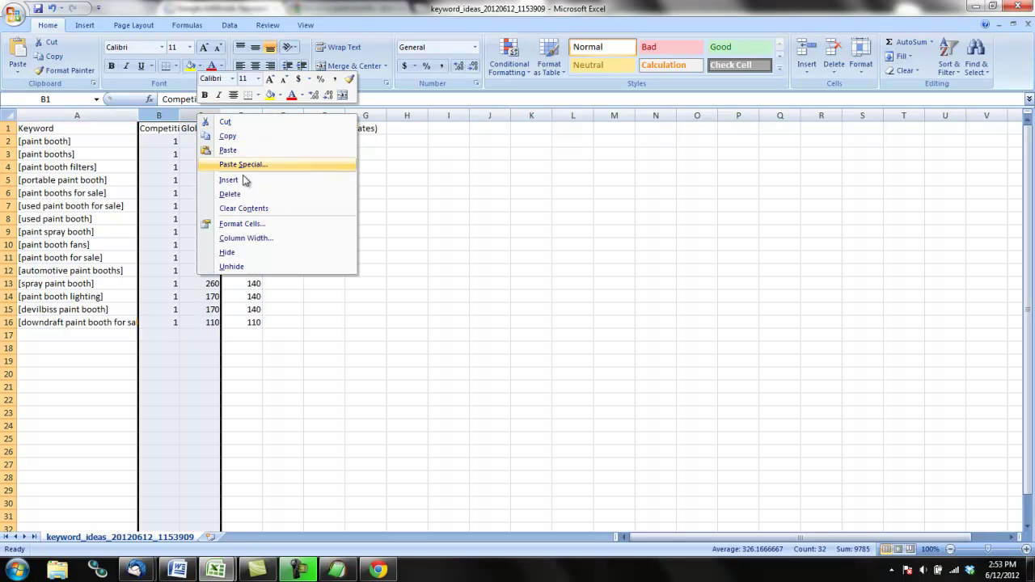
click(249, 197)
drag(221, 114, 313, 115)
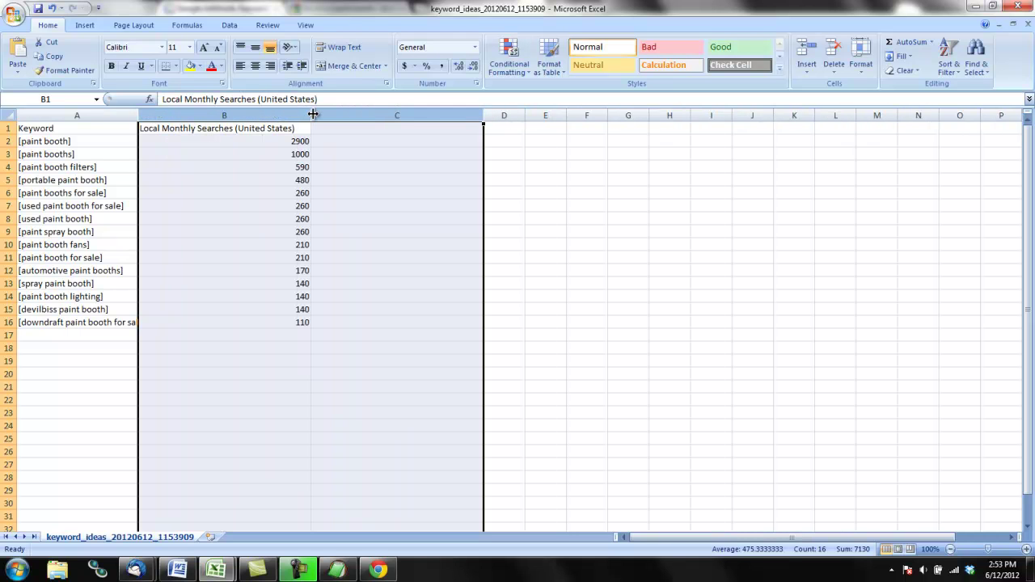
click(162, 166)
drag(127, 131, 280, 318)
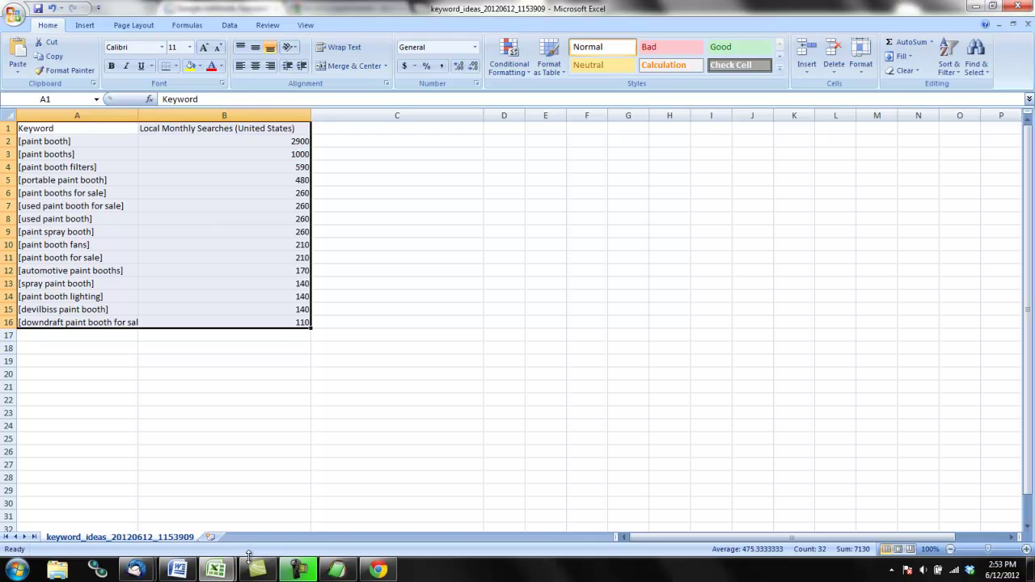
Switch to the ABSAirFilters - Keyword Research workbook and review the General table of keywords, local monthly searches and approximate CPC.
click(215, 571)
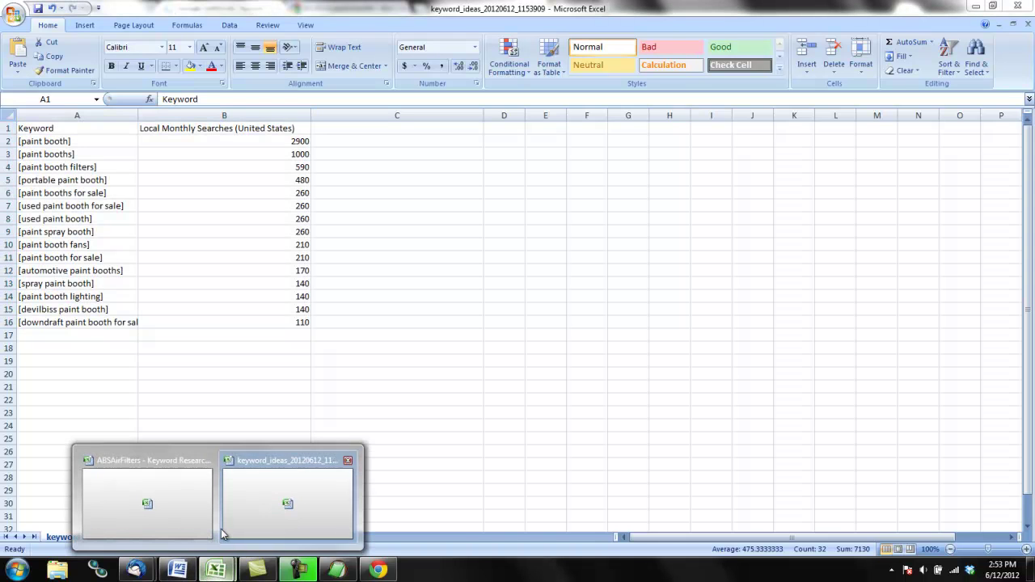
click(186, 485)
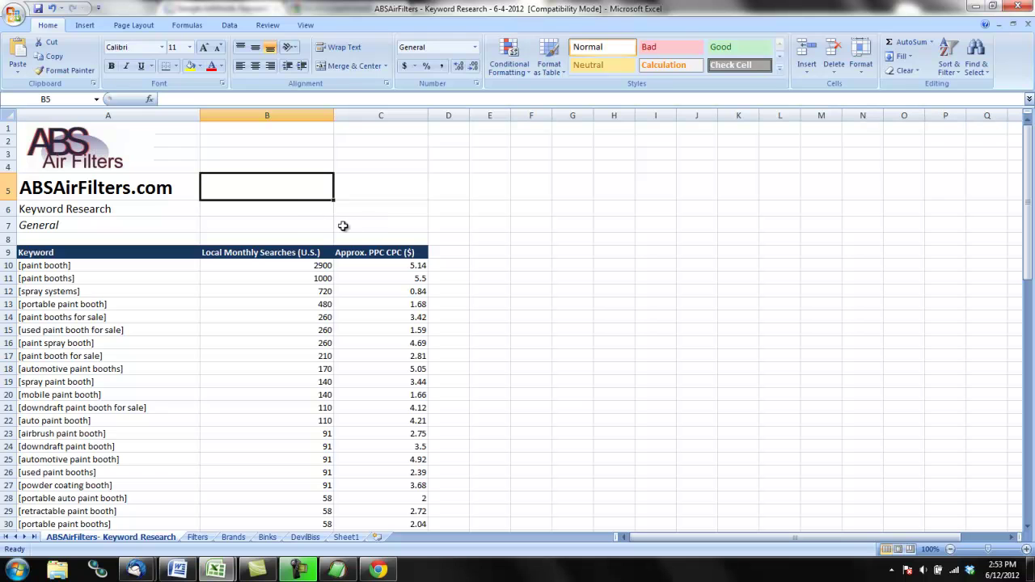
scroll(513, 340, down, 1)
scroll(177, 231, up, 1)
drag(146, 257, 370, 421)
scroll(561, 354, down, 1)
click(534, 355)
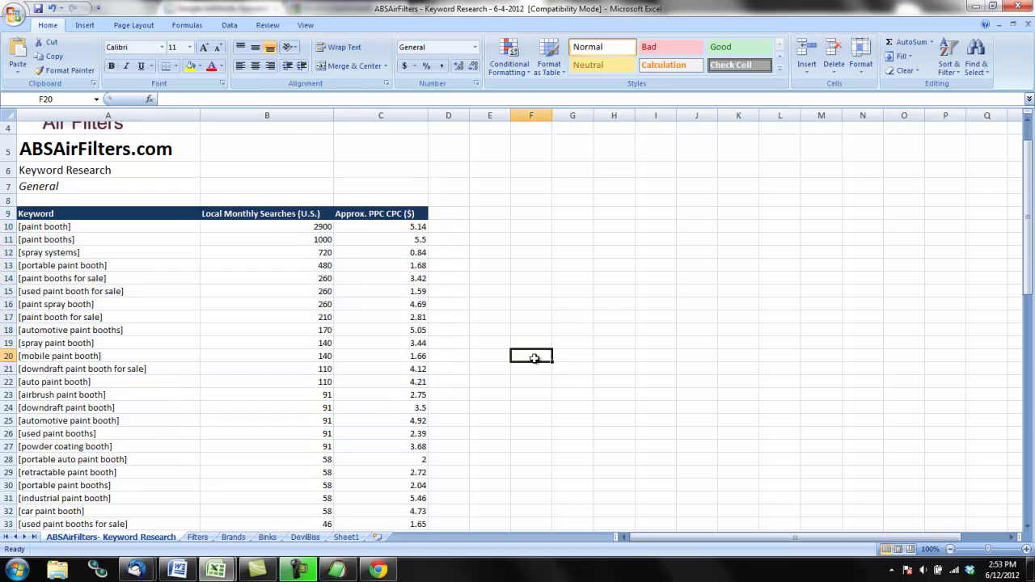
Review the rest of the General keyword table and the Paint Booth Supplies table beneath it.
scroll(515, 360, down, 3)
scroll(515, 360, down, 5)
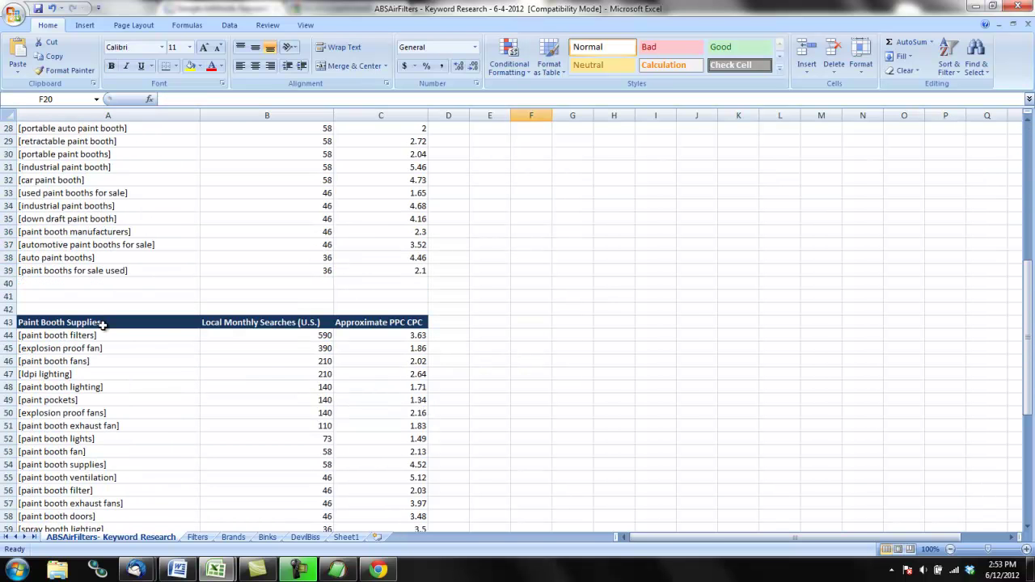
scroll(451, 404, down, 1)
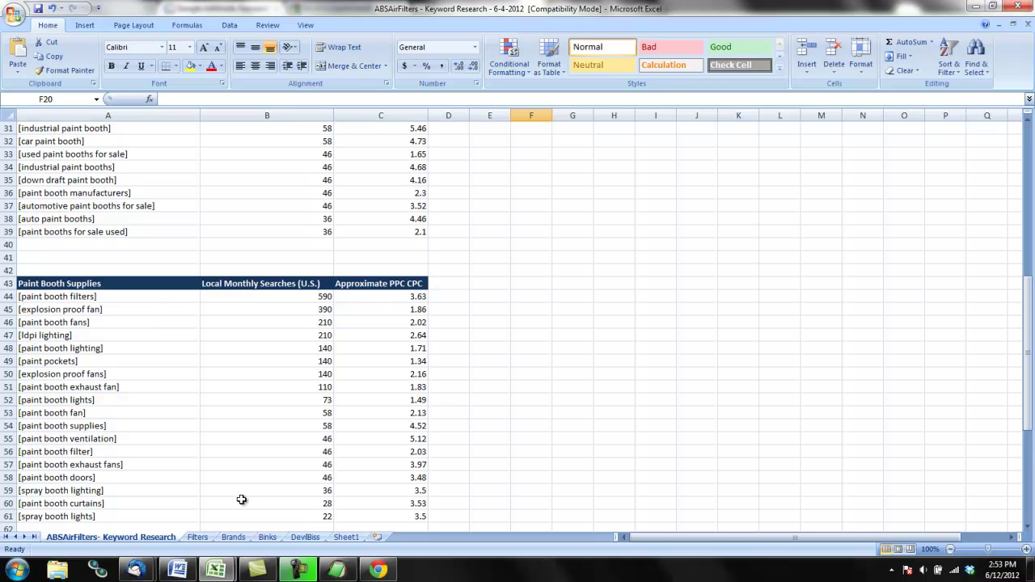
Review the keyword table on the Filters sheet, and examine the tables grouped by brand on the Brands sheet.
click(198, 538)
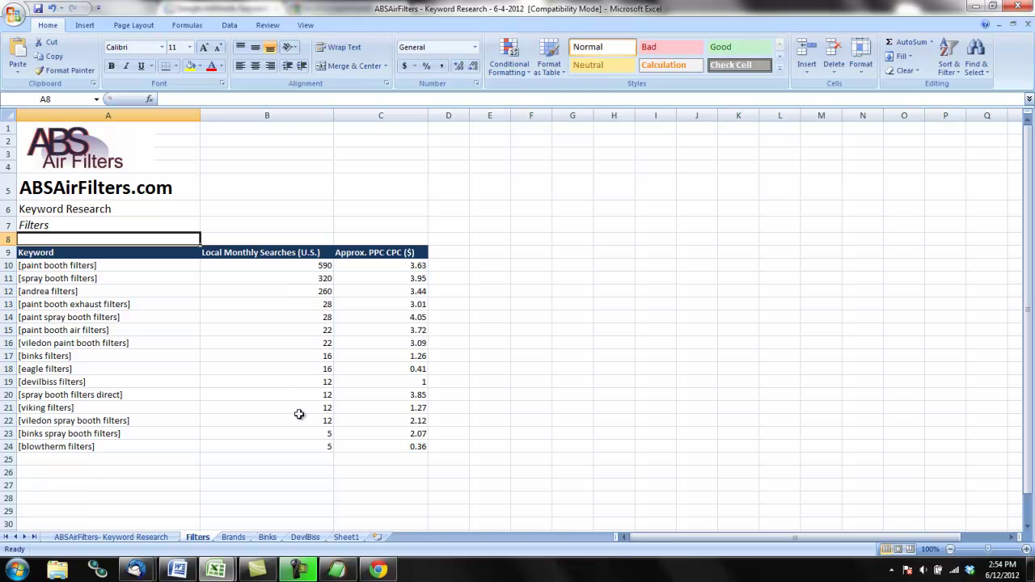
click(234, 538)
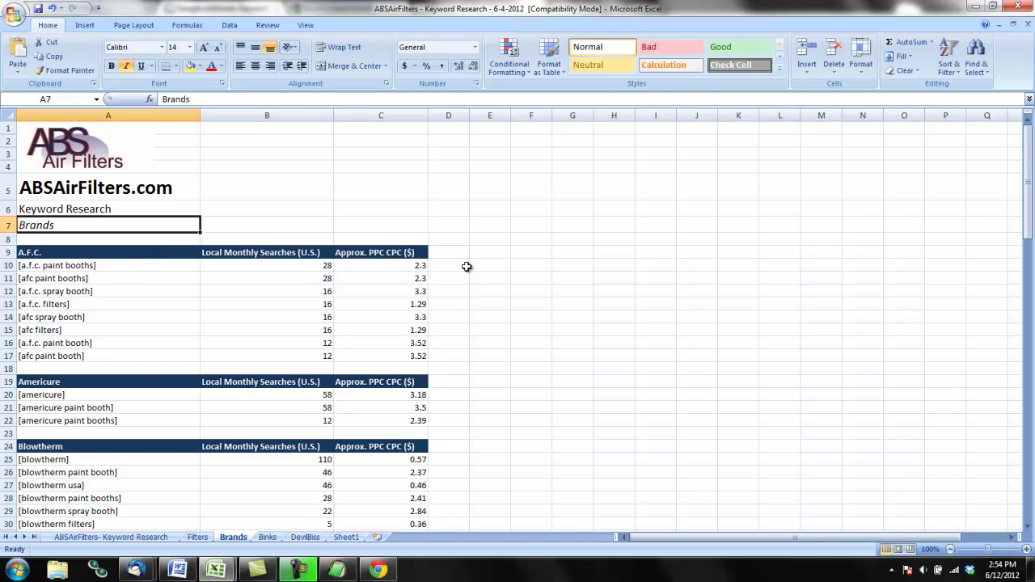
scroll(467, 265, down, 1)
scroll(467, 268, down, 1)
scroll(467, 267, up, 1)
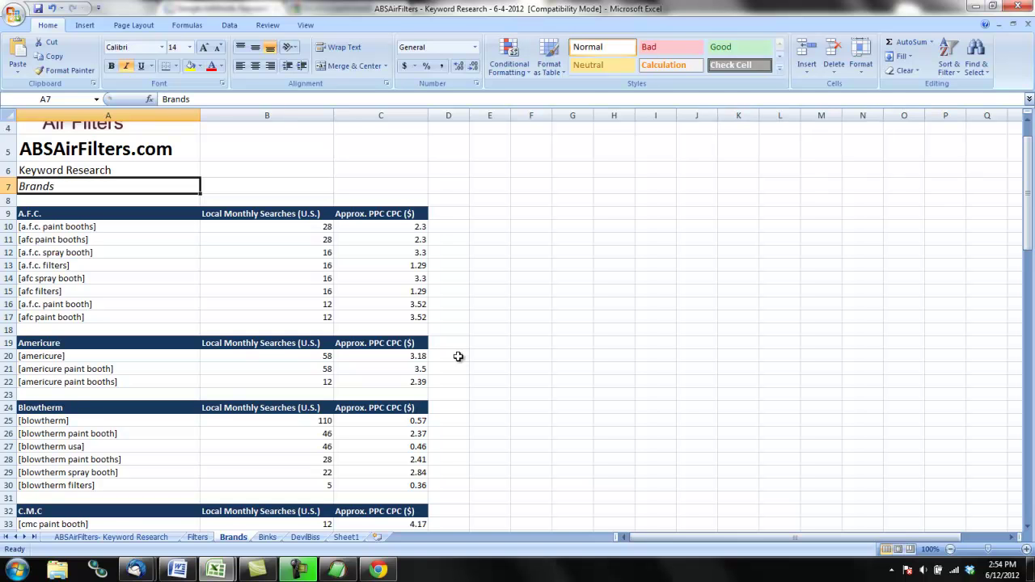
scroll(466, 282, up, 1)
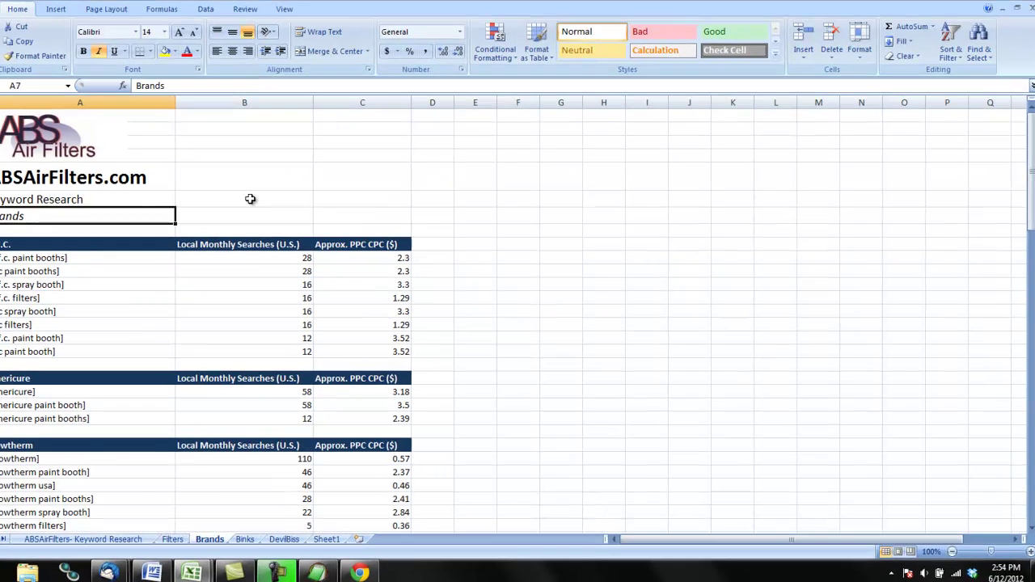
Select the empty cell beside the Approx. PPC CPC ($) header of the A.F.C. table on the Brands sheet.
click(261, 212)
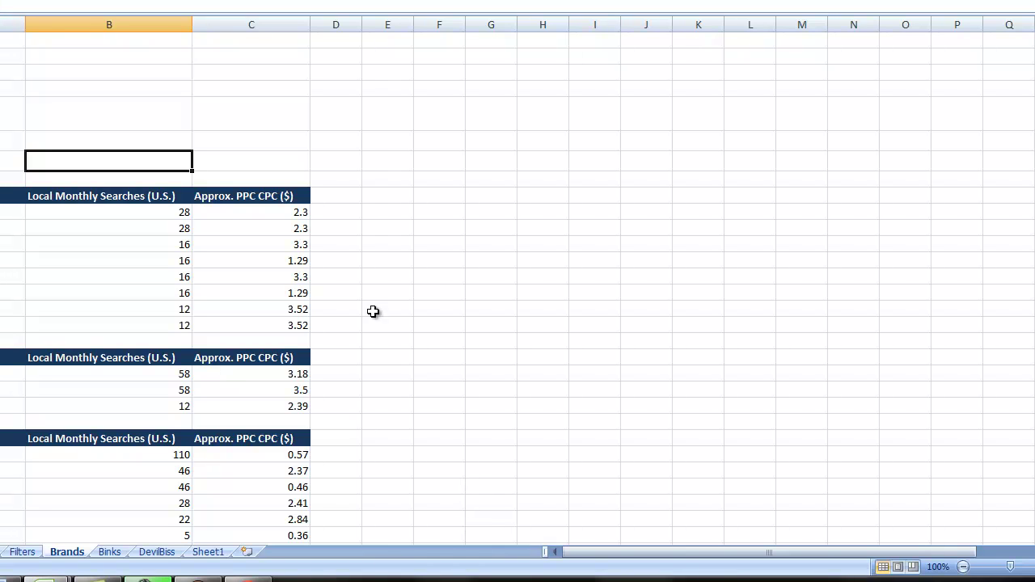
click(343, 195)
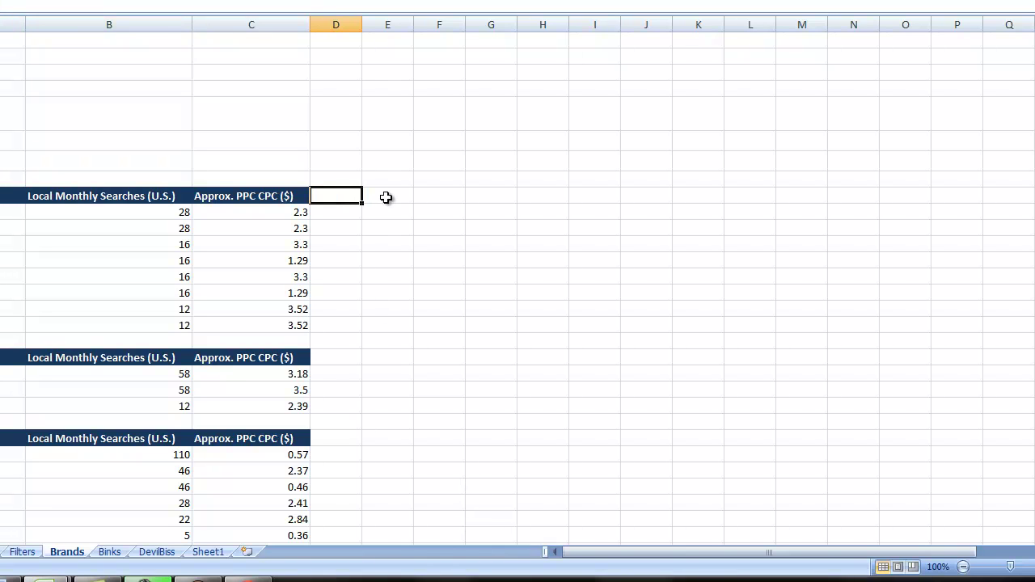